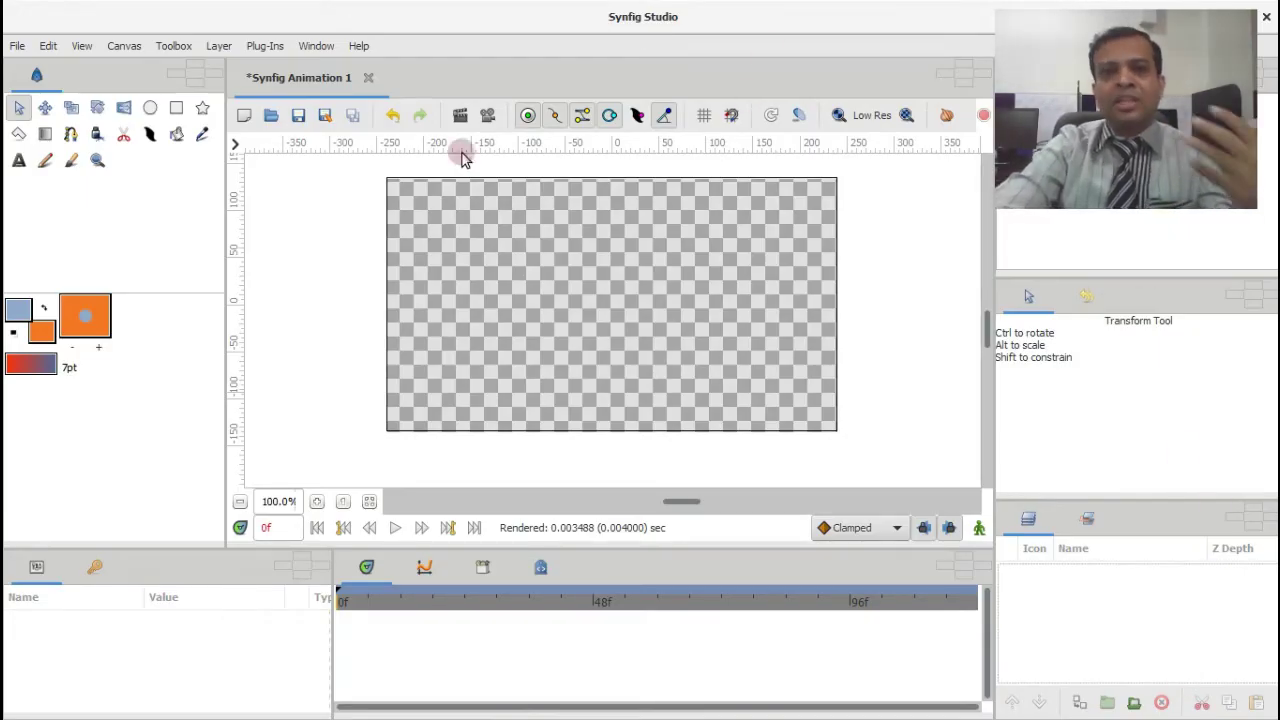
# Import the picture Clean Veraval 1.jpg from the Pictures folder into the canvas
pyautogui.click(237, 145)
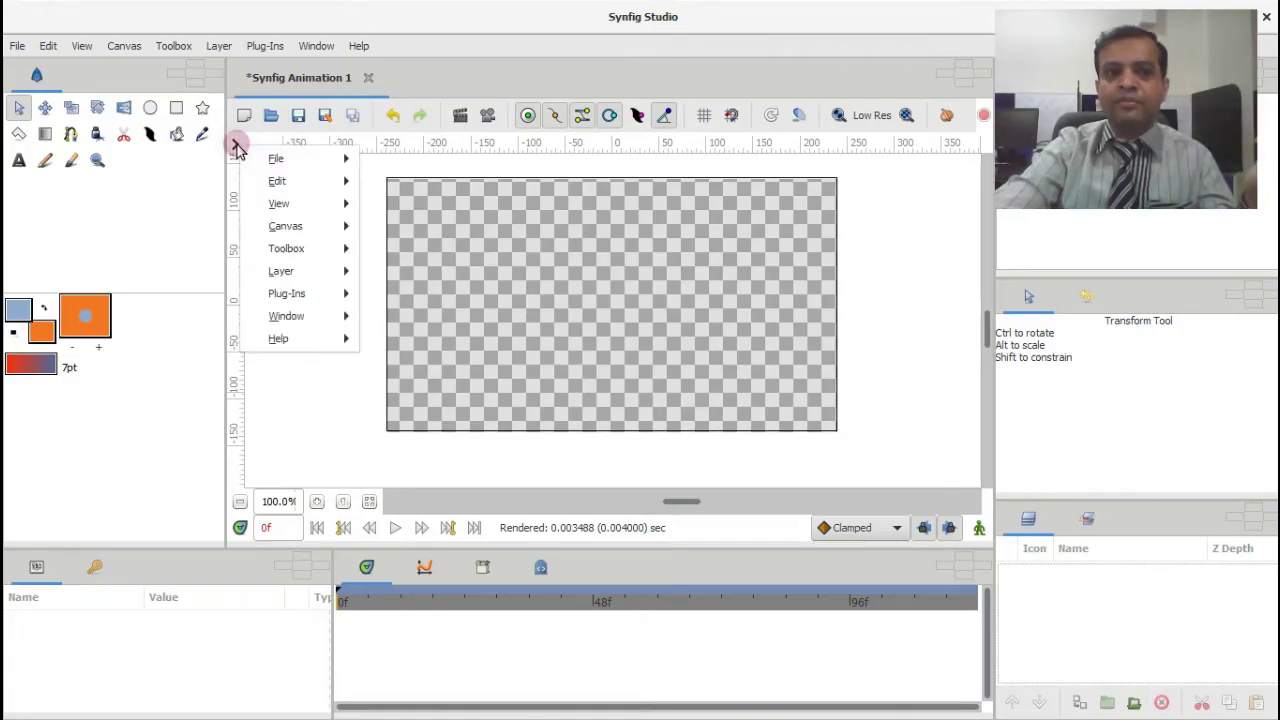
pyautogui.moveTo(275, 158)
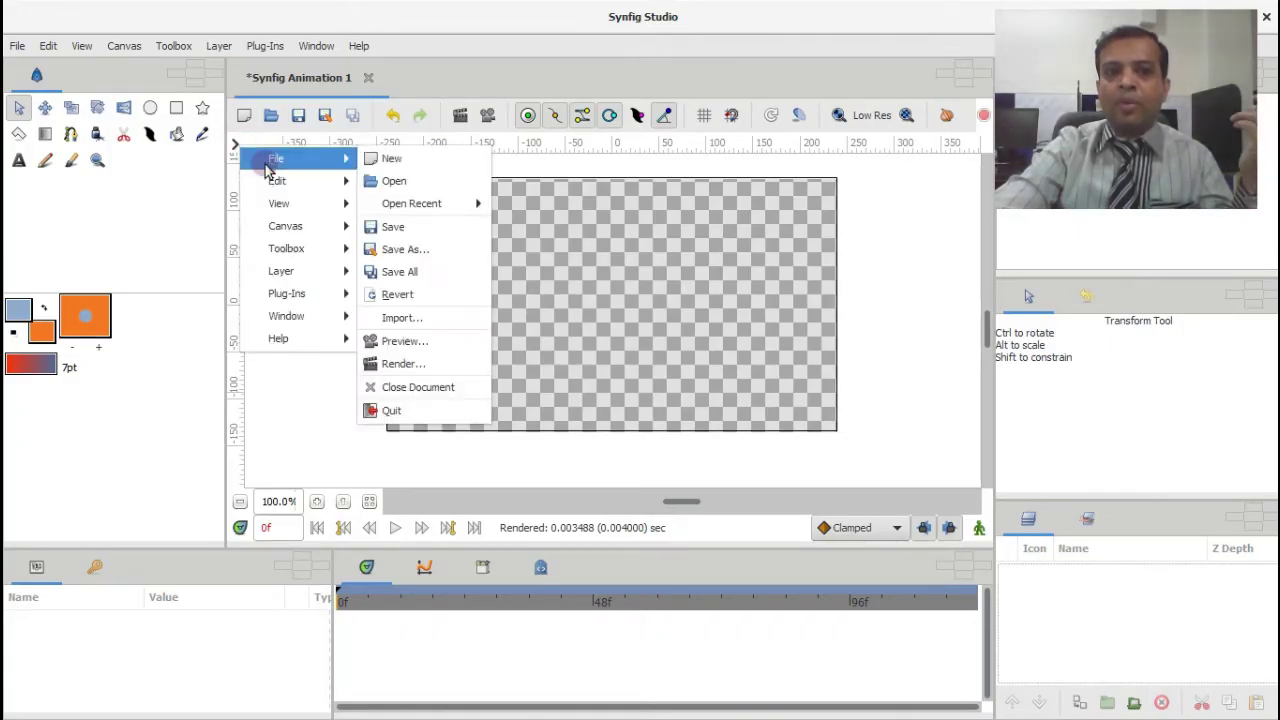
pyautogui.click(399, 318)
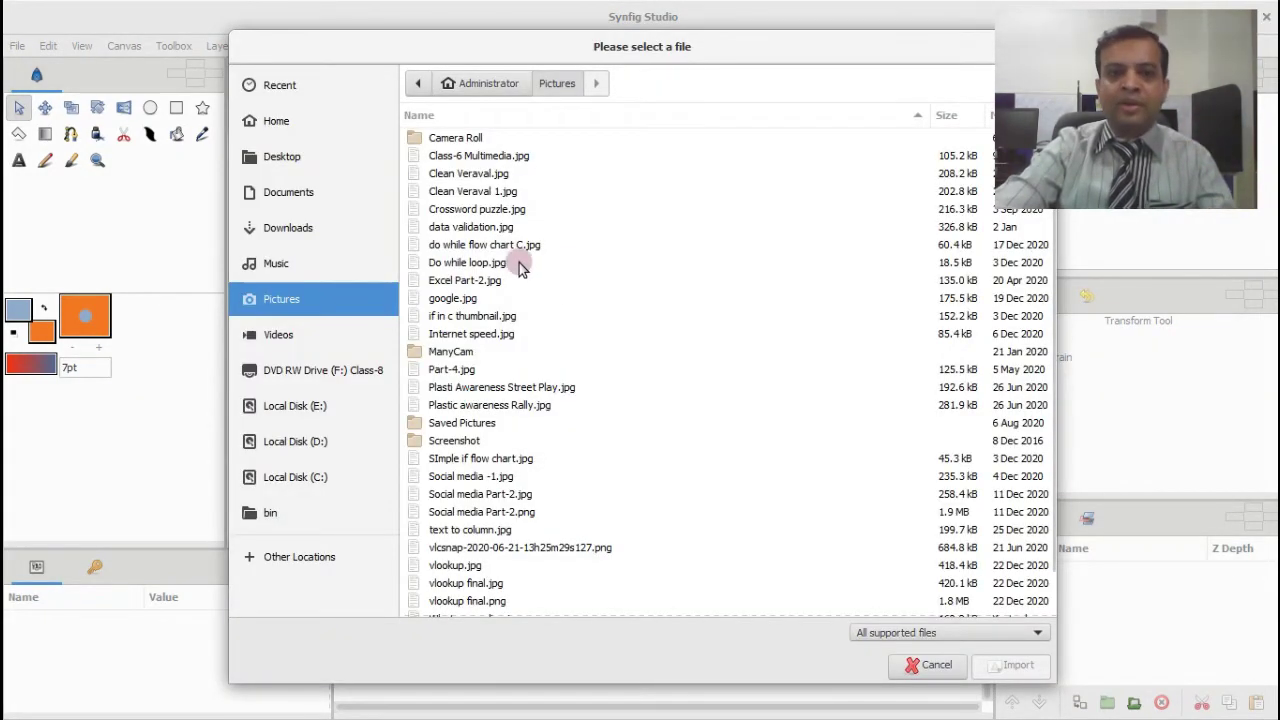
pyautogui.click(494, 195)
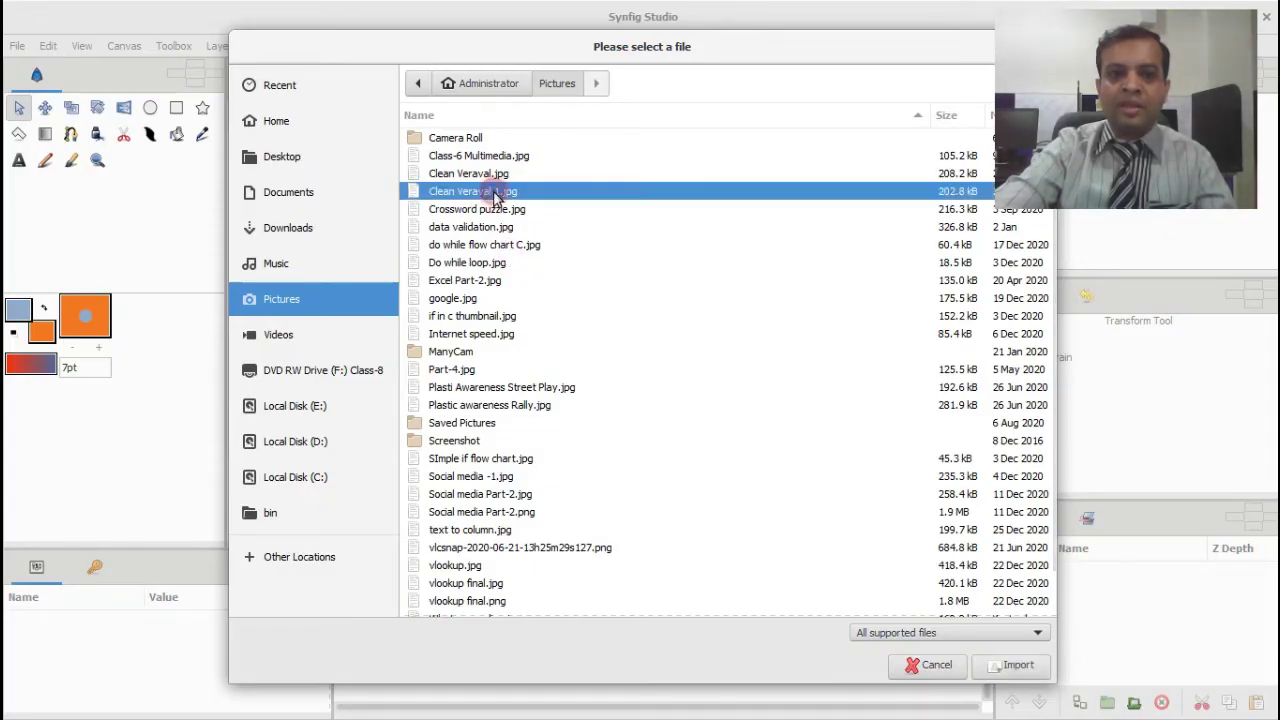
pyautogui.click(1016, 665)
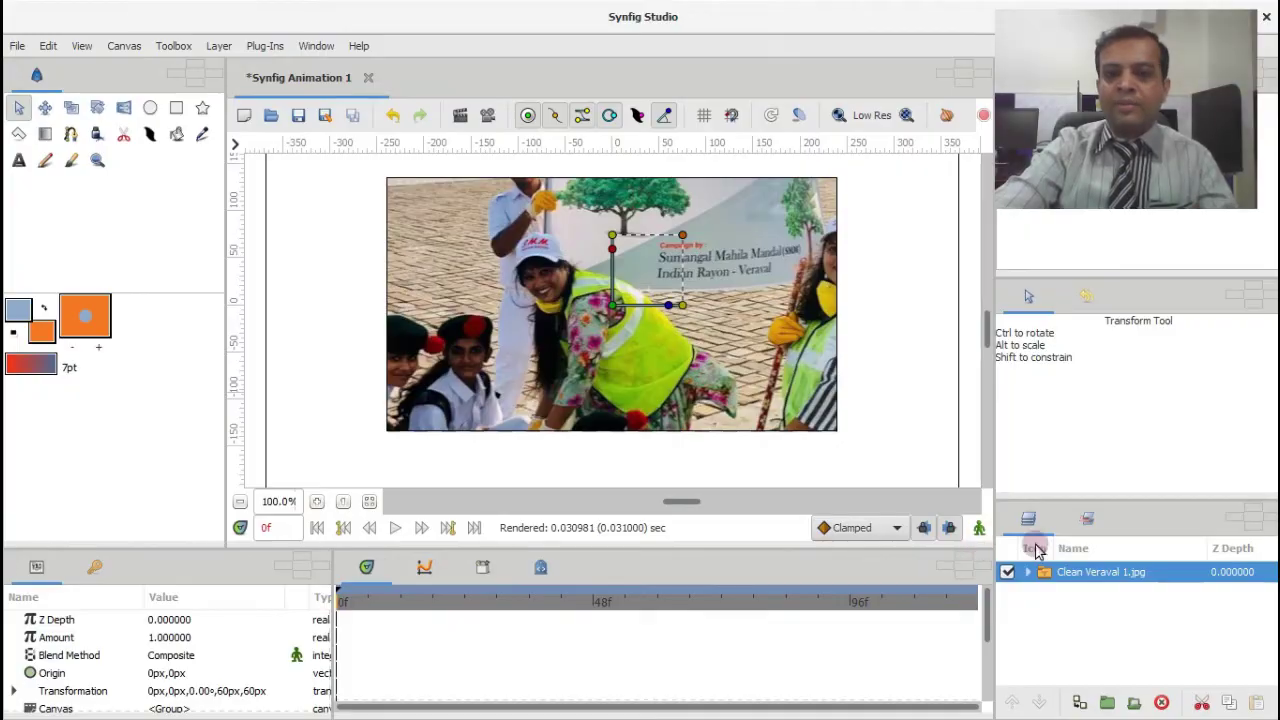
# Import the picture Plasti Awareness Street Play.jpg from the Pictures folder as another layer
pyautogui.click(235, 143)
pyautogui.moveTo(273, 161)
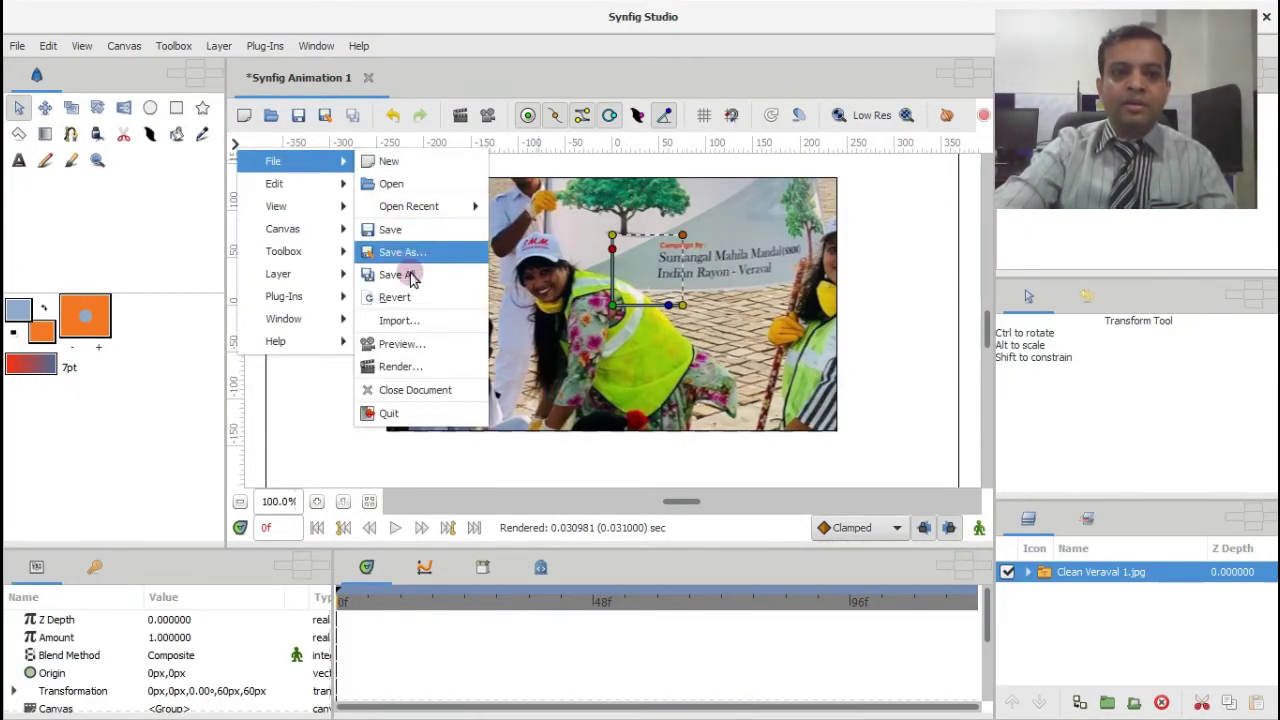
pyautogui.click(413, 326)
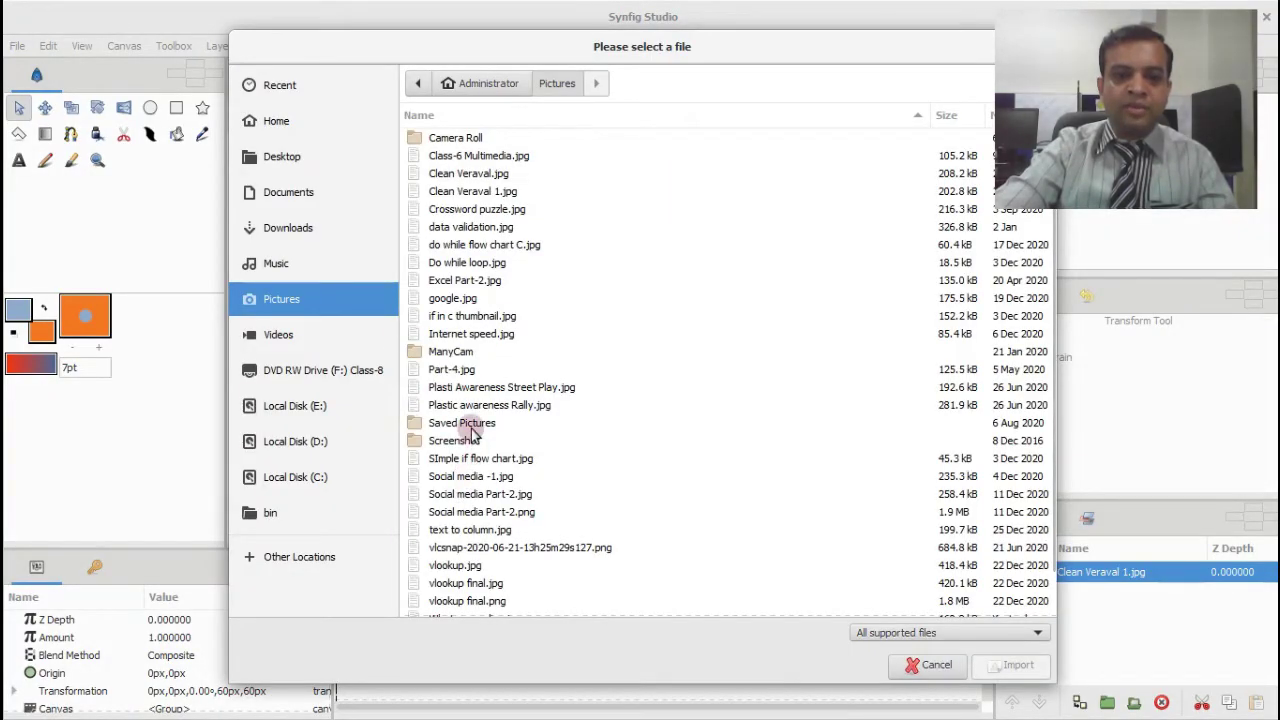
pyautogui.click(476, 390)
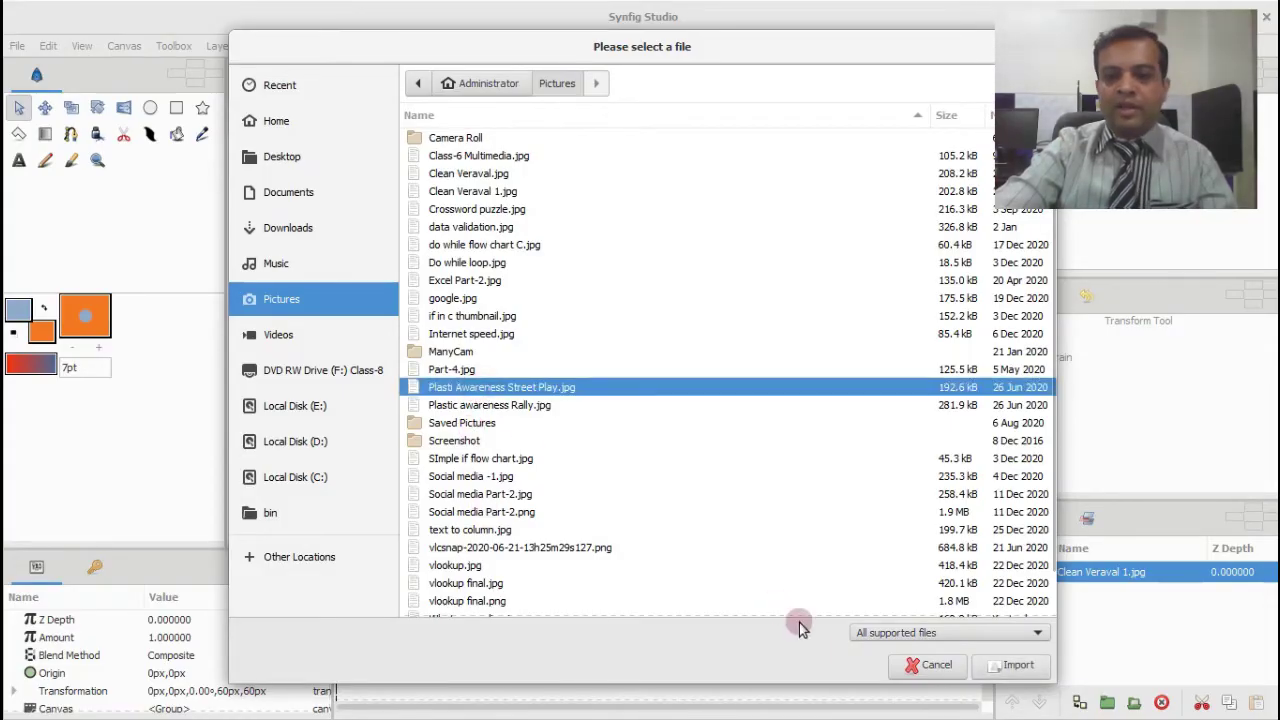
pyautogui.click(1010, 665)
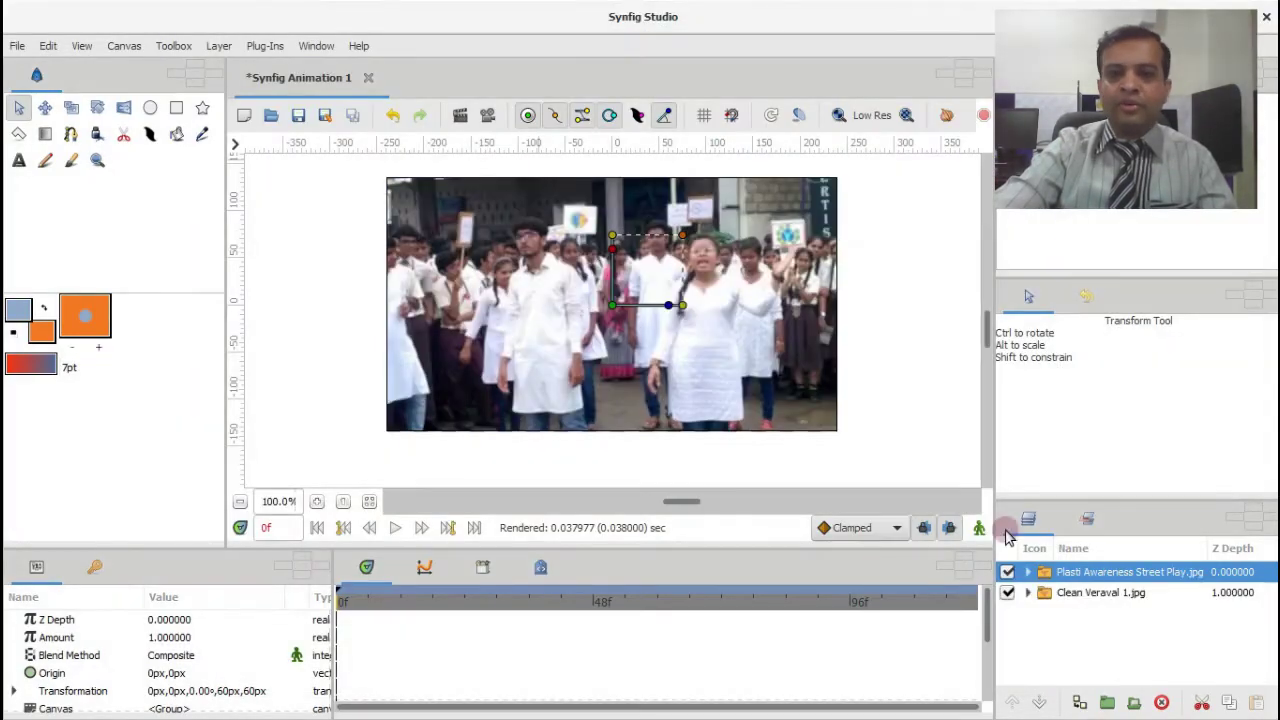
# Import the picture Plastic awareness Rally.jpg from the Pictures folder as a third layer
pyautogui.click(237, 144)
pyautogui.moveTo(278, 161)
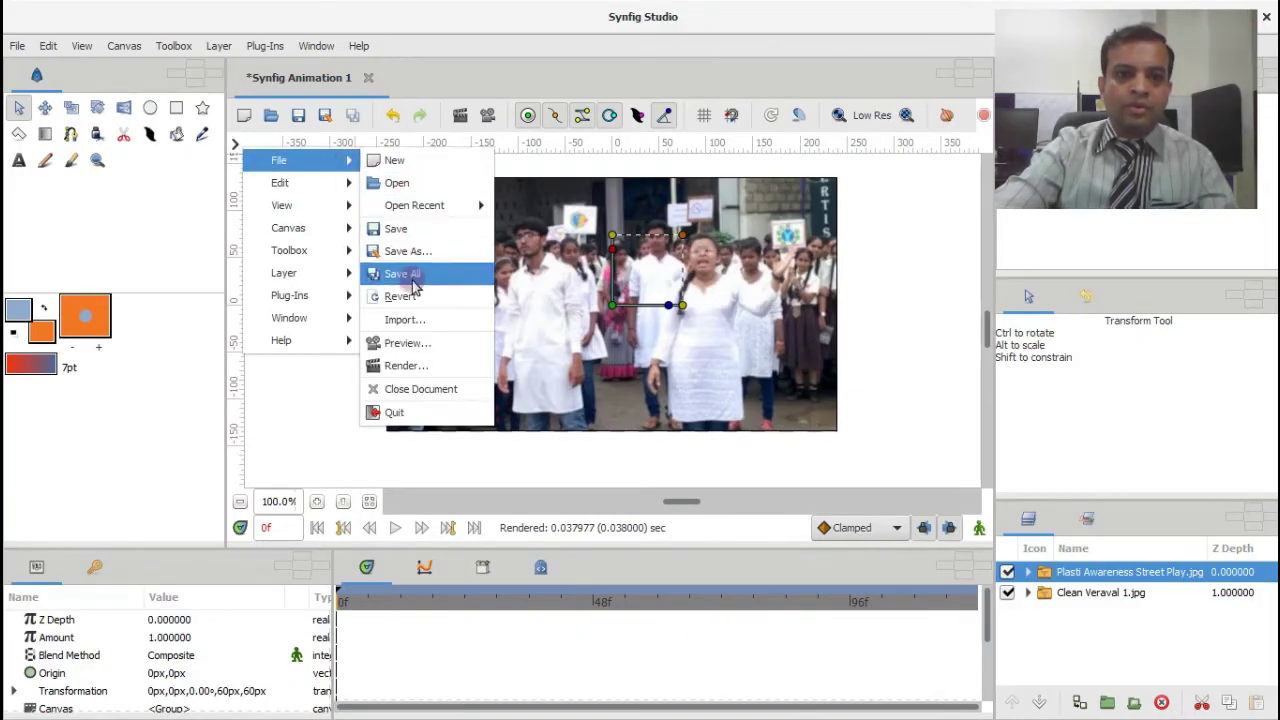
pyautogui.click(412, 321)
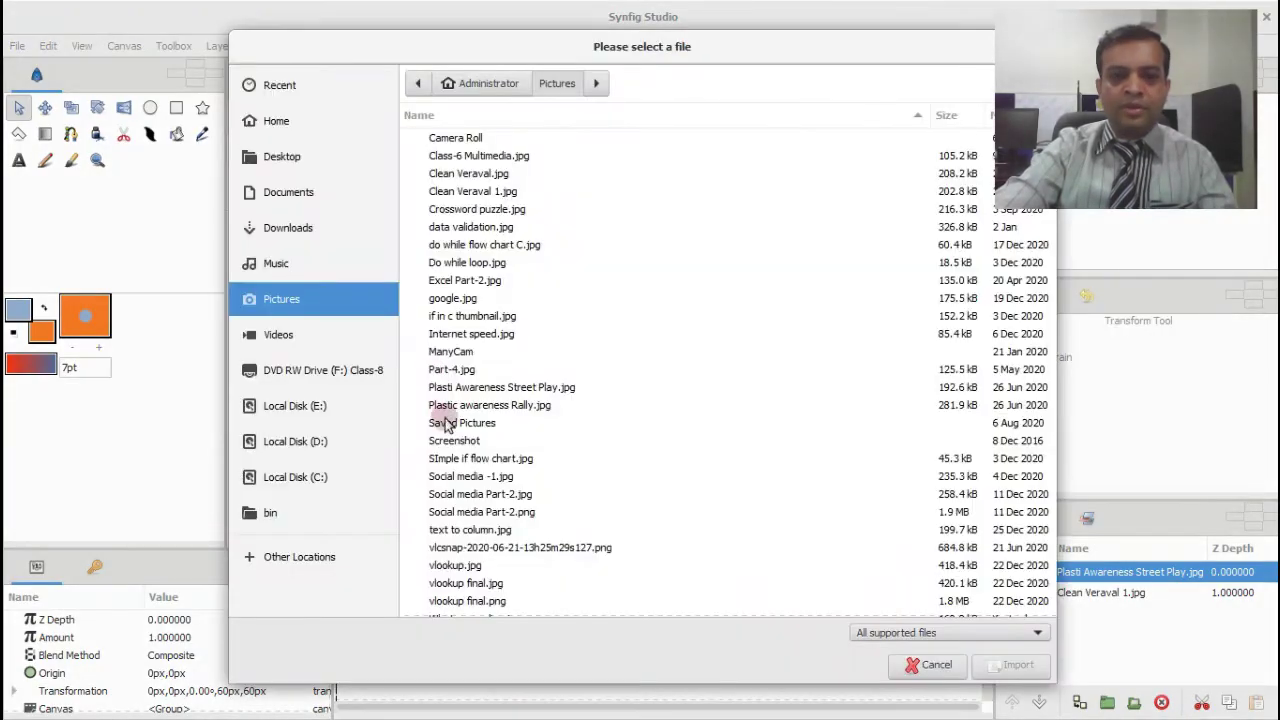
pyautogui.click(468, 406)
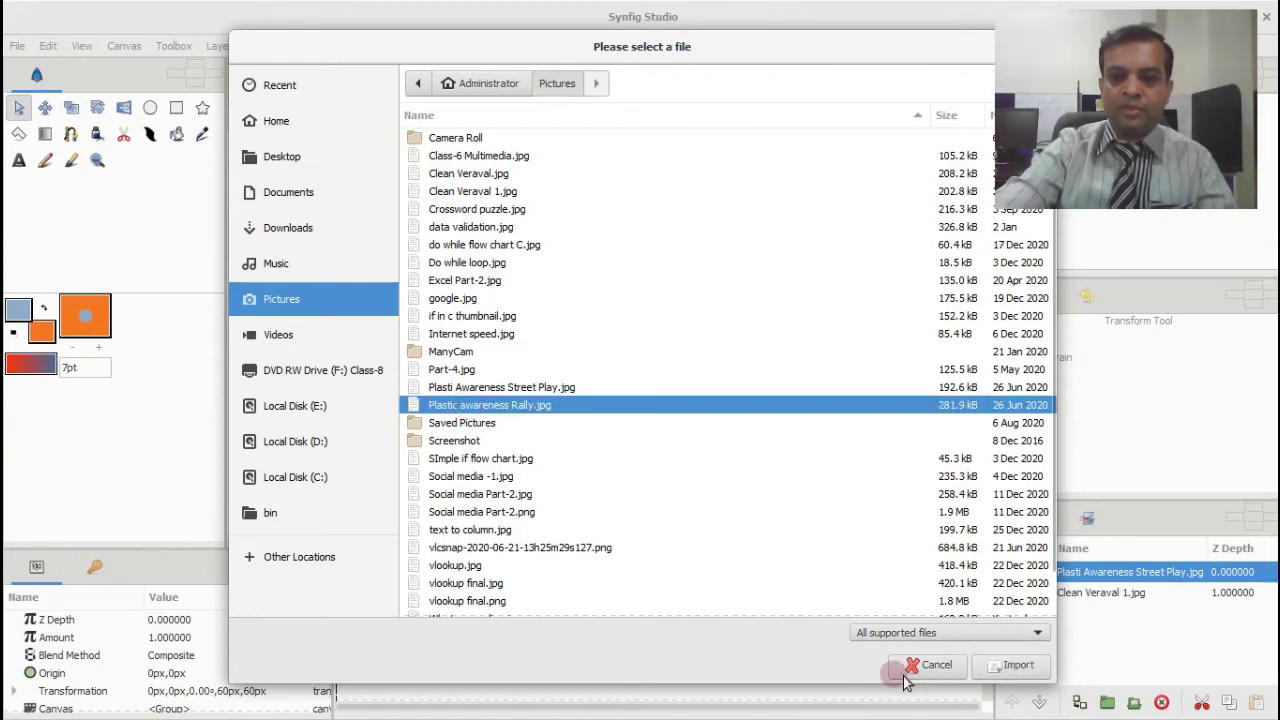
pyautogui.click(1014, 665)
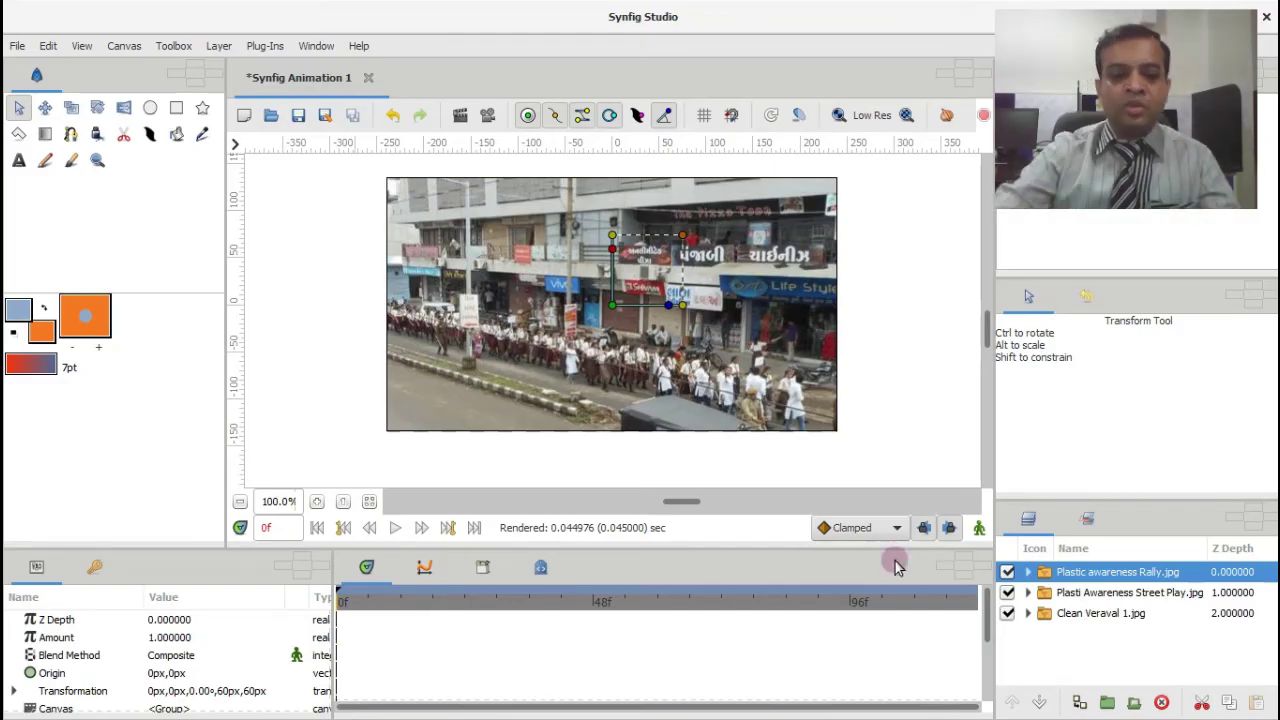
# Select all three picture layers together and set their Blend Method to Straight
pyautogui.click(1090, 595)
pyautogui.keyDown('ctrl'); pyautogui.click(1088, 572); pyautogui.keyUp('ctrl')
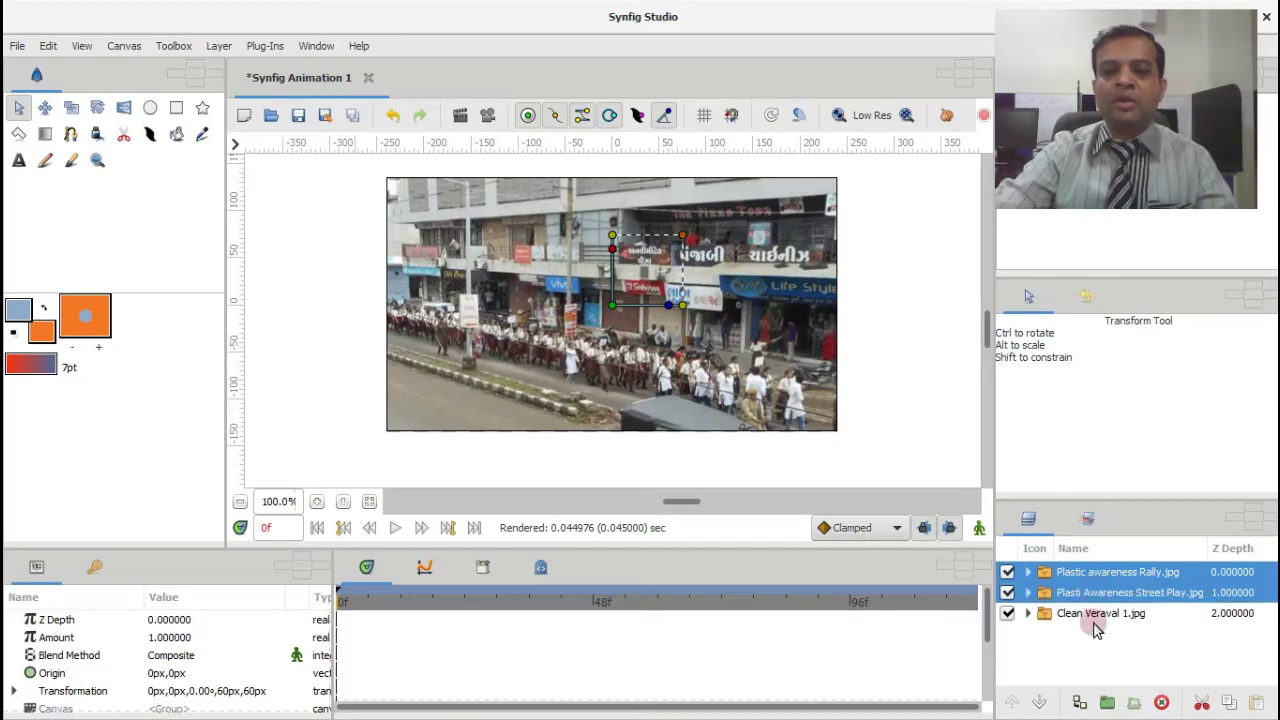
pyautogui.keyDown('ctrl'); pyautogui.click(1092, 618); pyautogui.keyUp('ctrl')
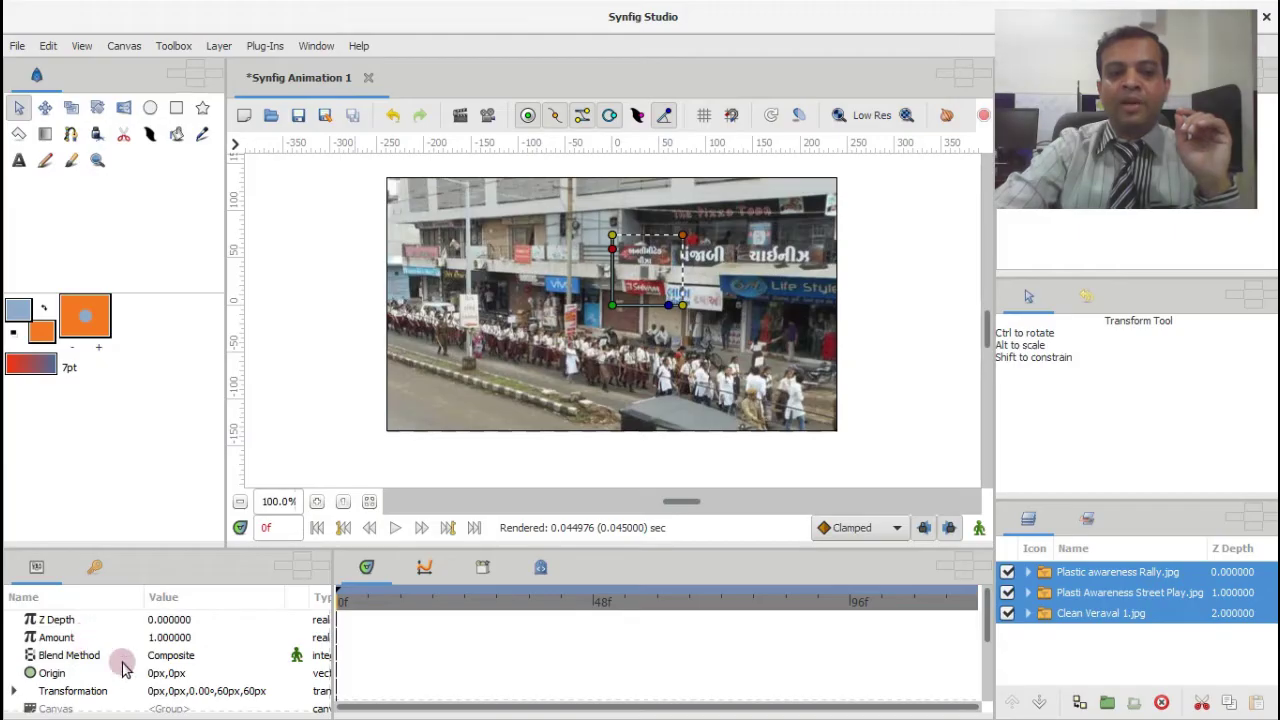
pyautogui.click(177, 666)
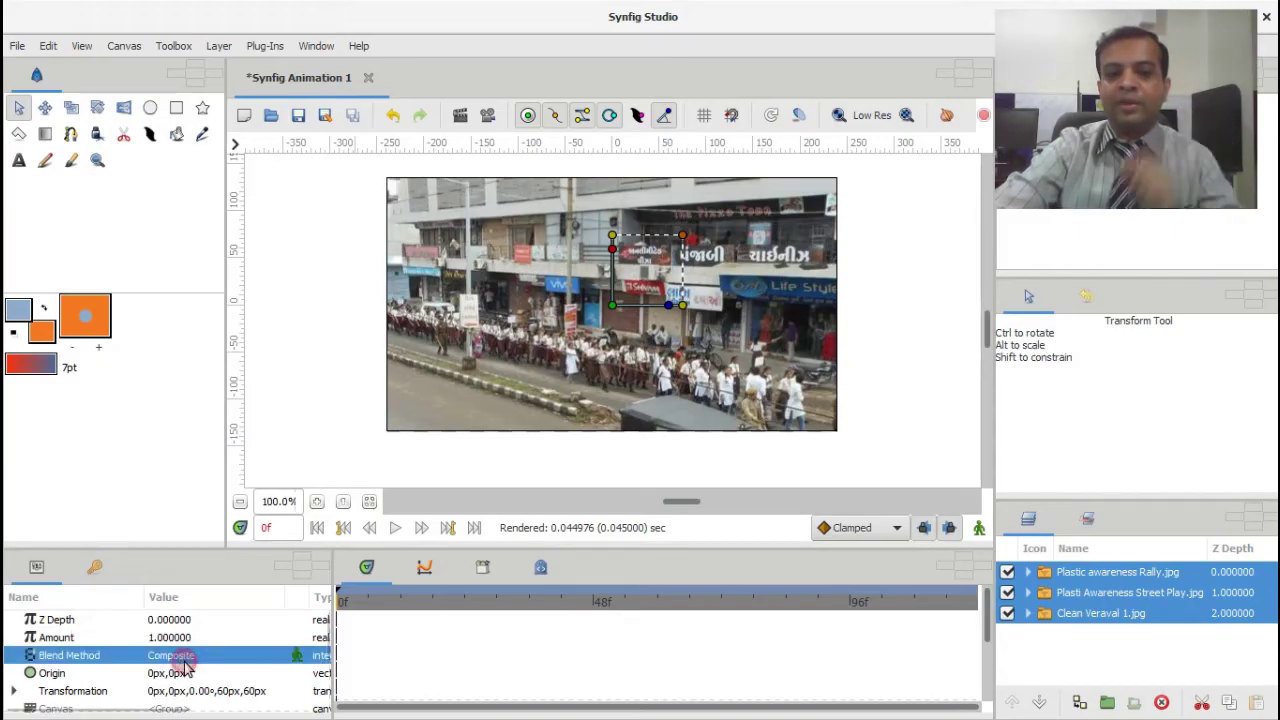
pyautogui.click(186, 656)
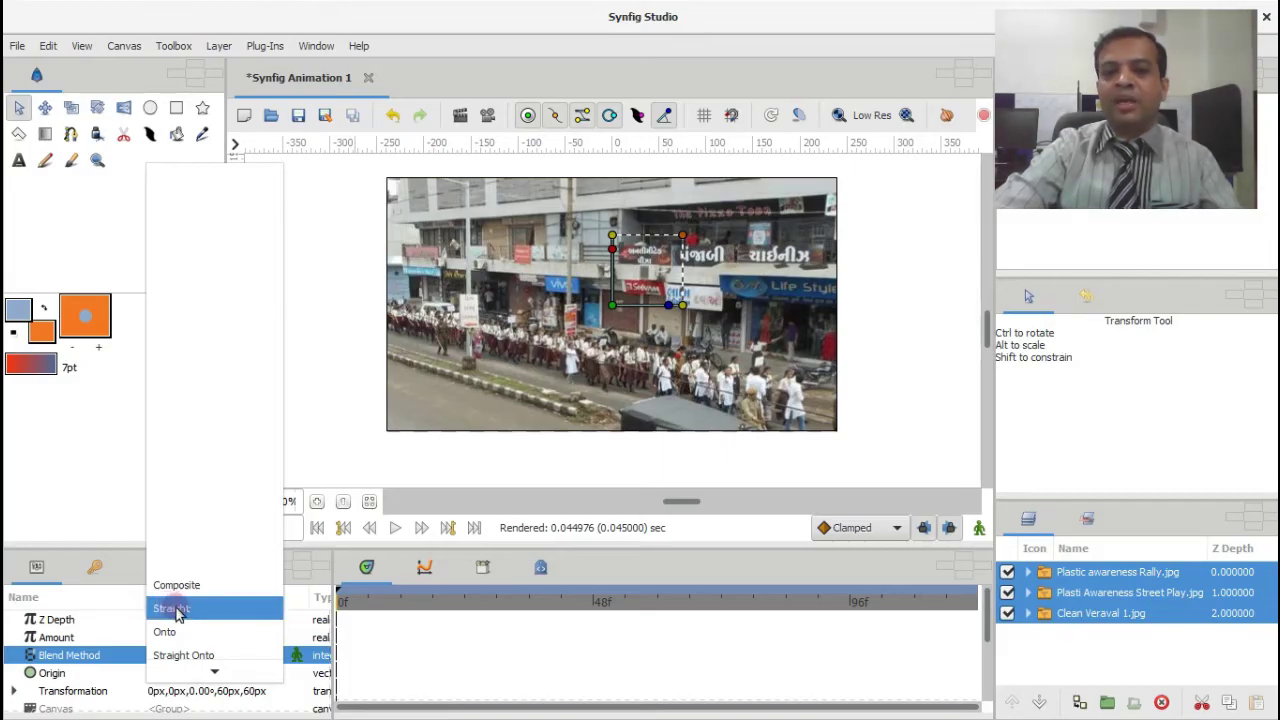
pyautogui.click(176, 611)
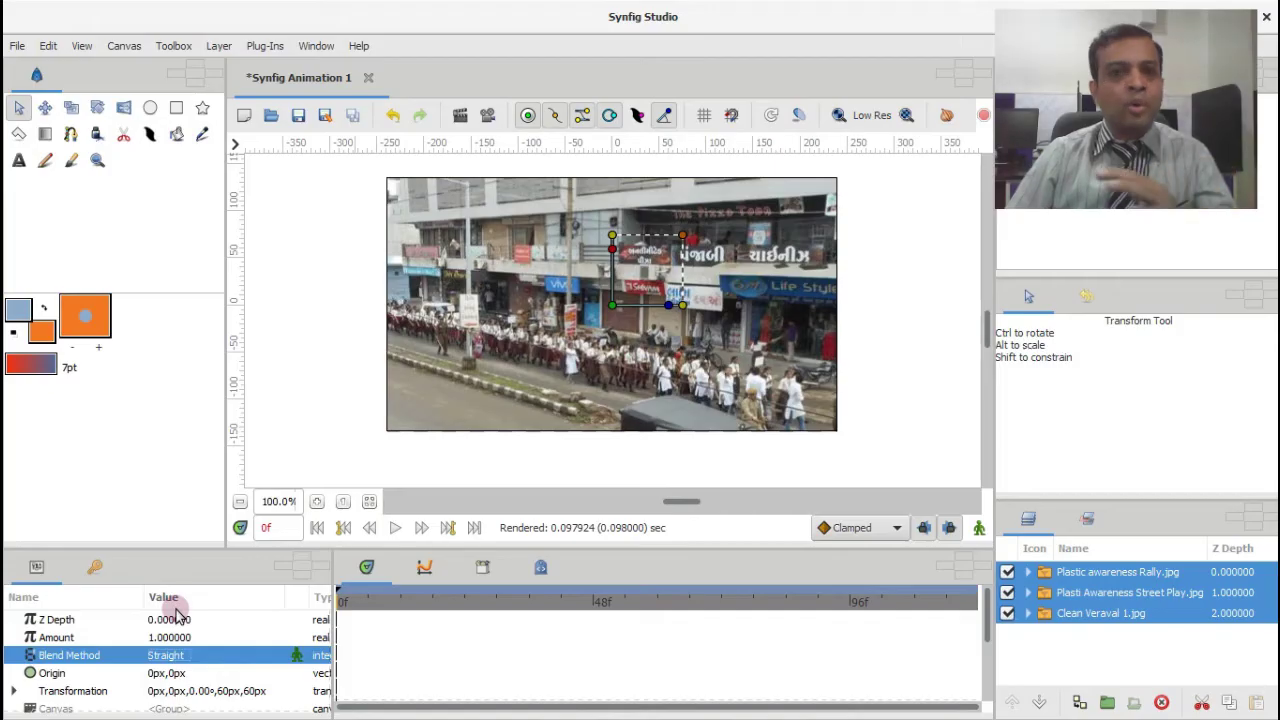
# Convert the Amount parameter of the Plastic awareness Rally.jpg layer to Timed Swap
pyautogui.click(1047, 578)
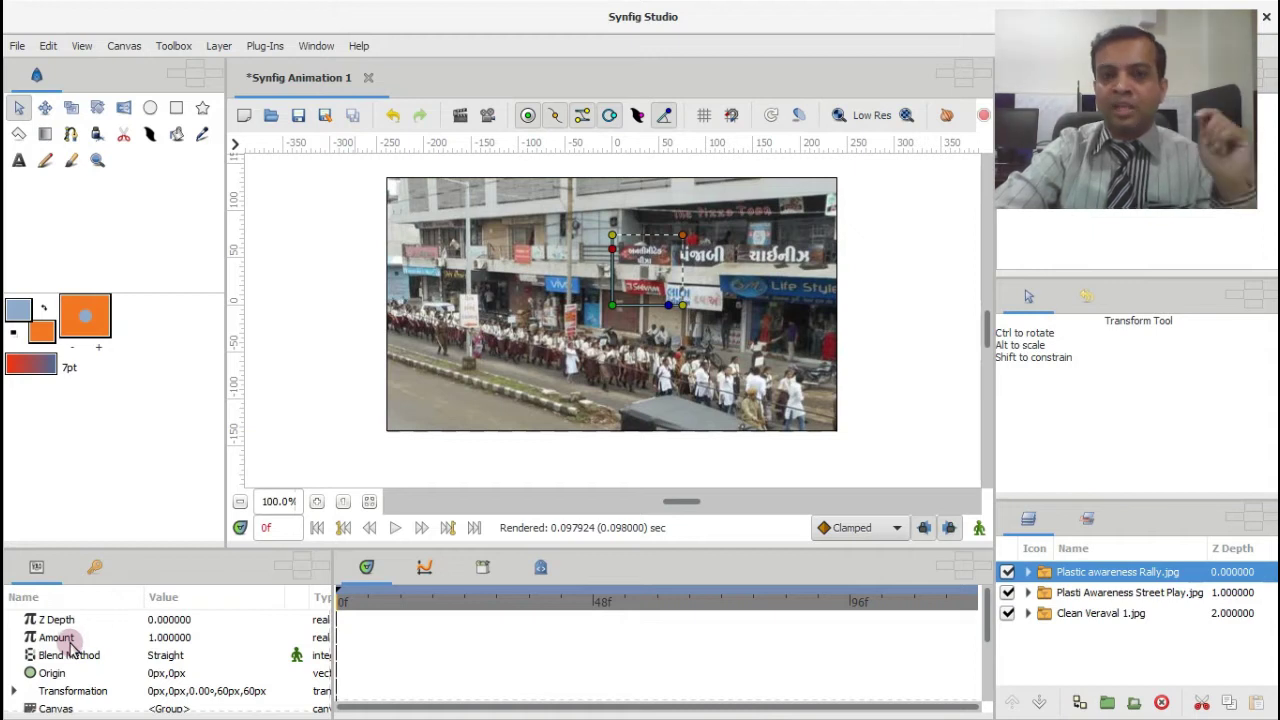
pyautogui.rightClick(70, 637)
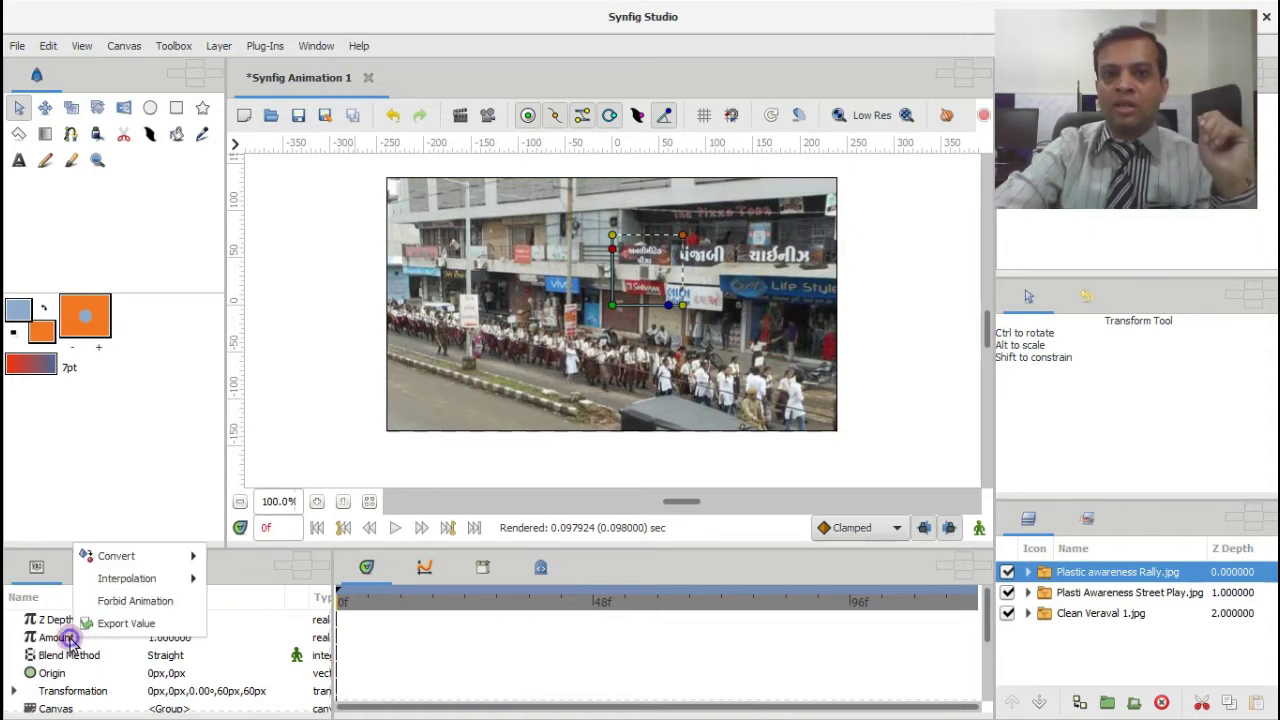
pyautogui.moveTo(126, 557)
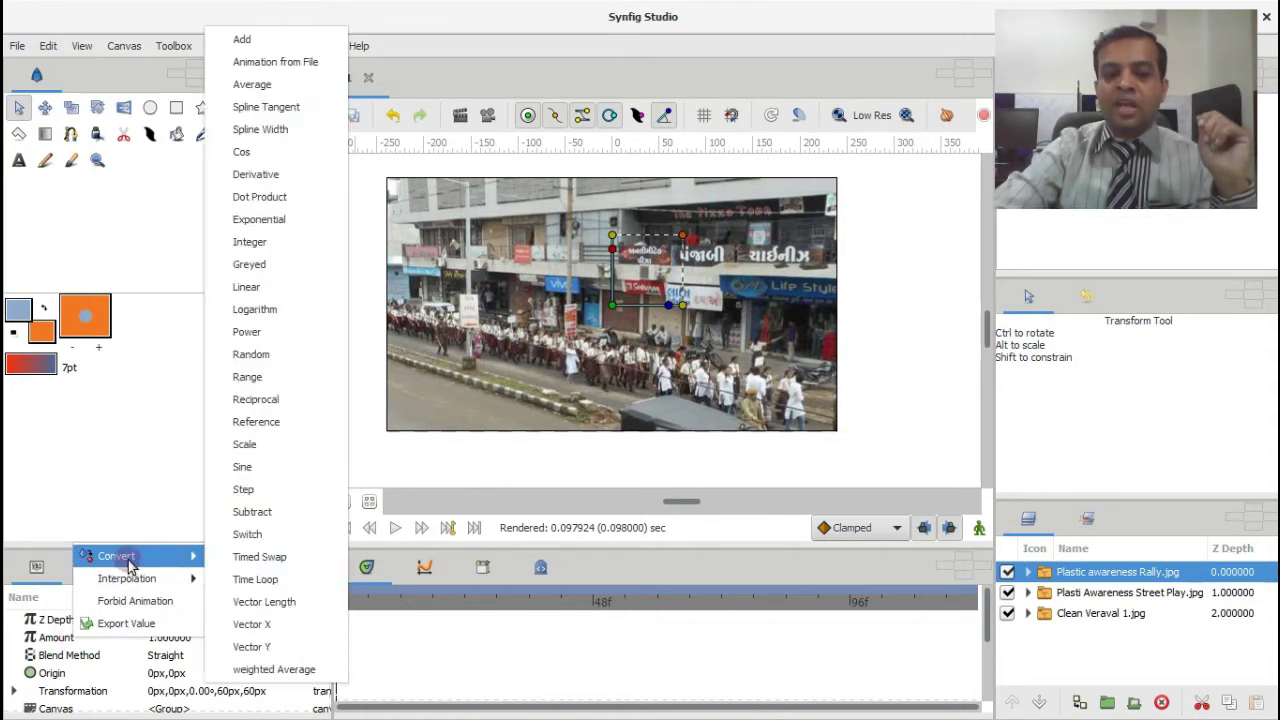
pyautogui.click(279, 562)
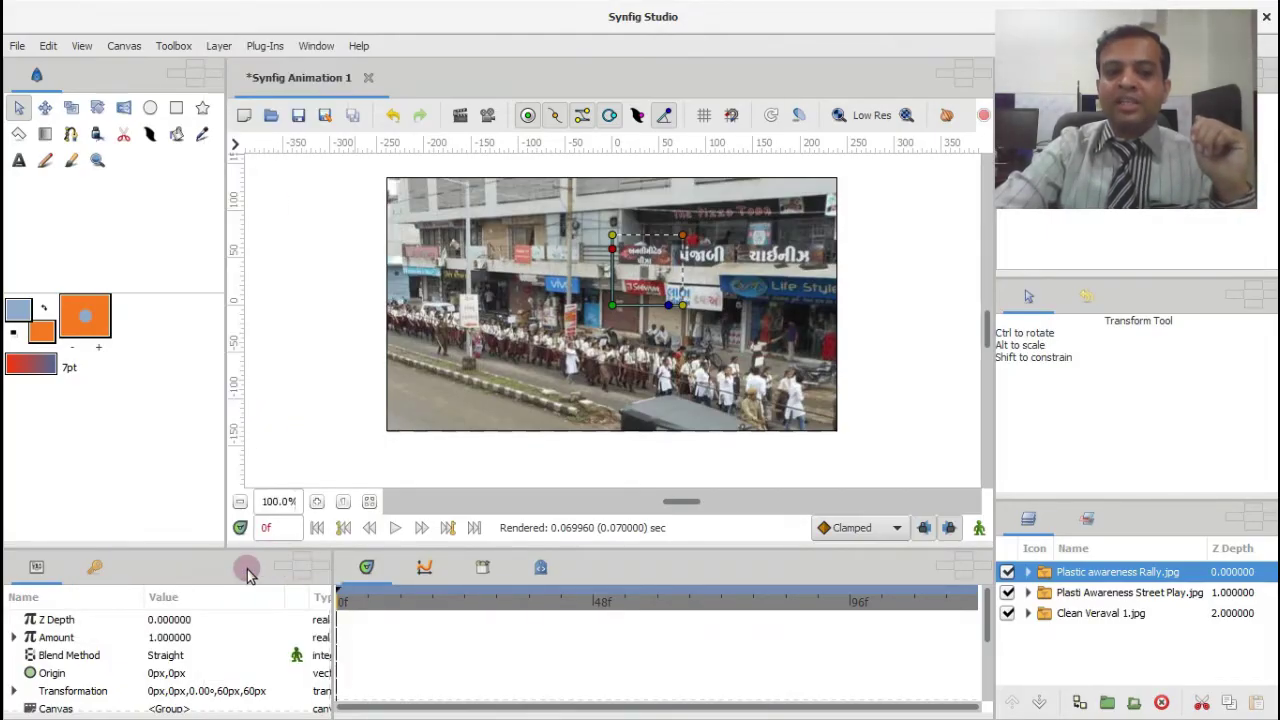
# Expand the Amount parameter of the Rally layer and set its After value to 0
pyautogui.scroll(-1, 150, 600)
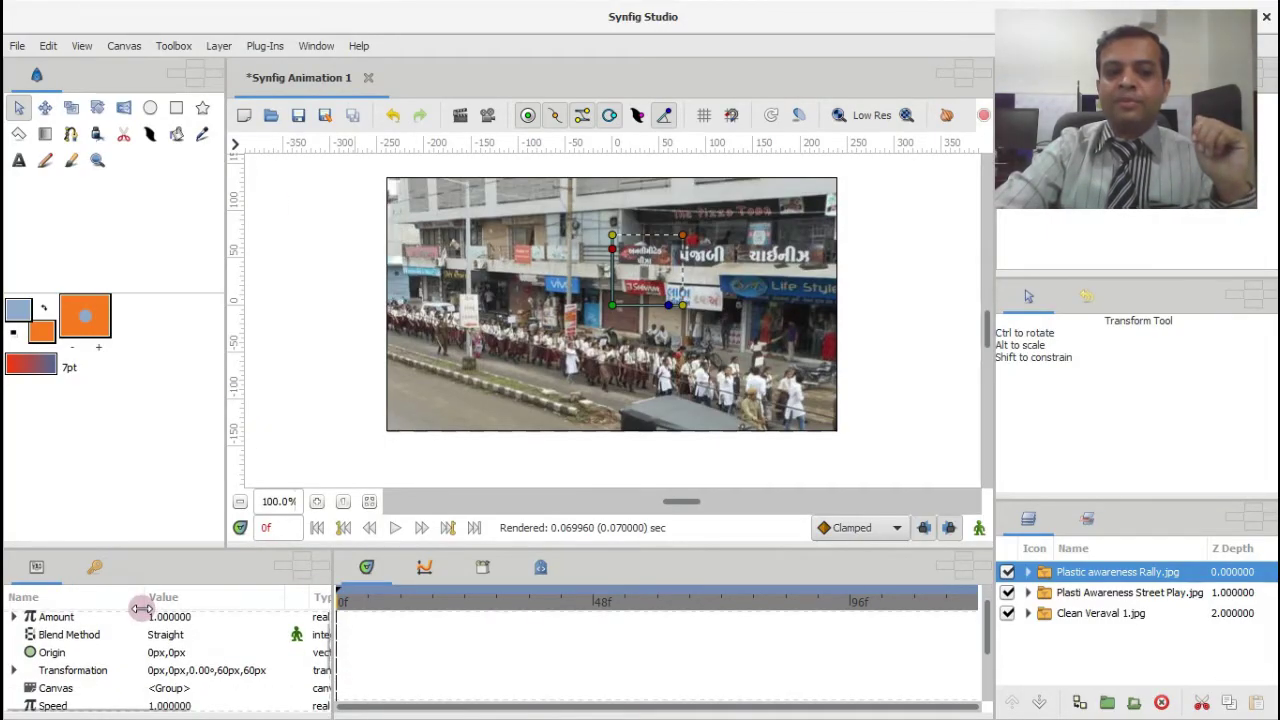
pyautogui.click(14, 617)
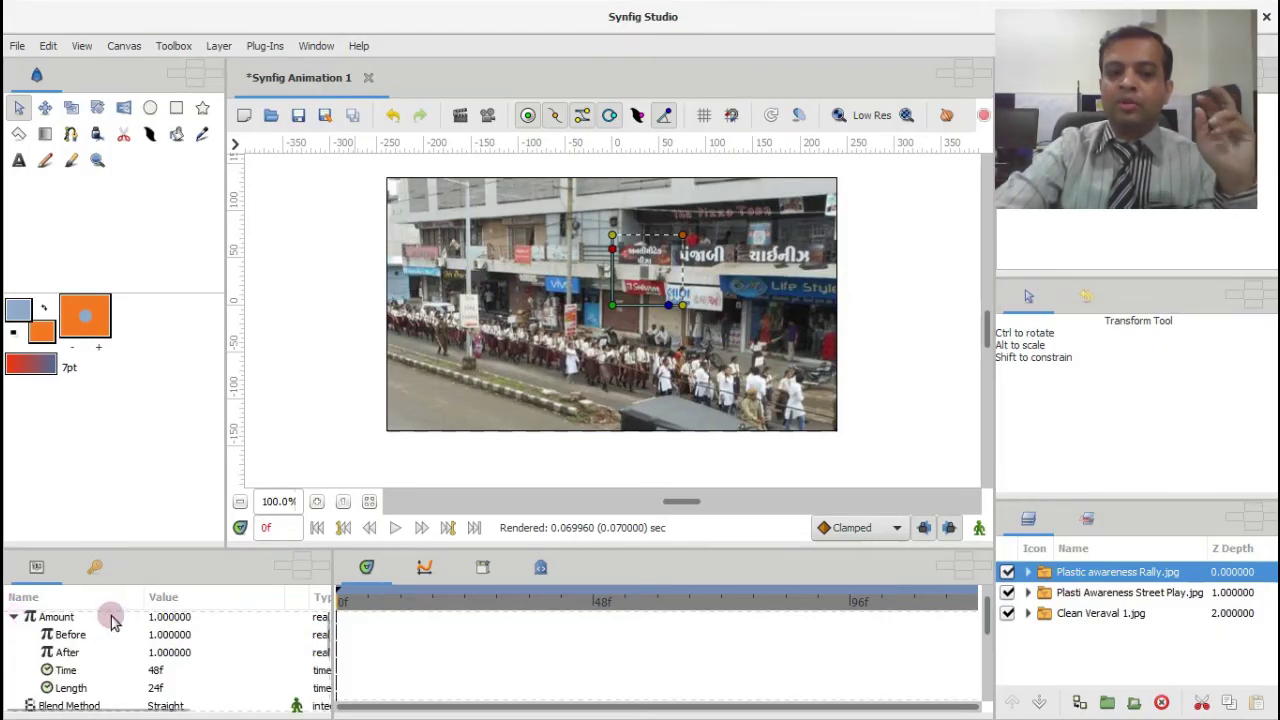
pyautogui.scroll(-1, 123, 633)
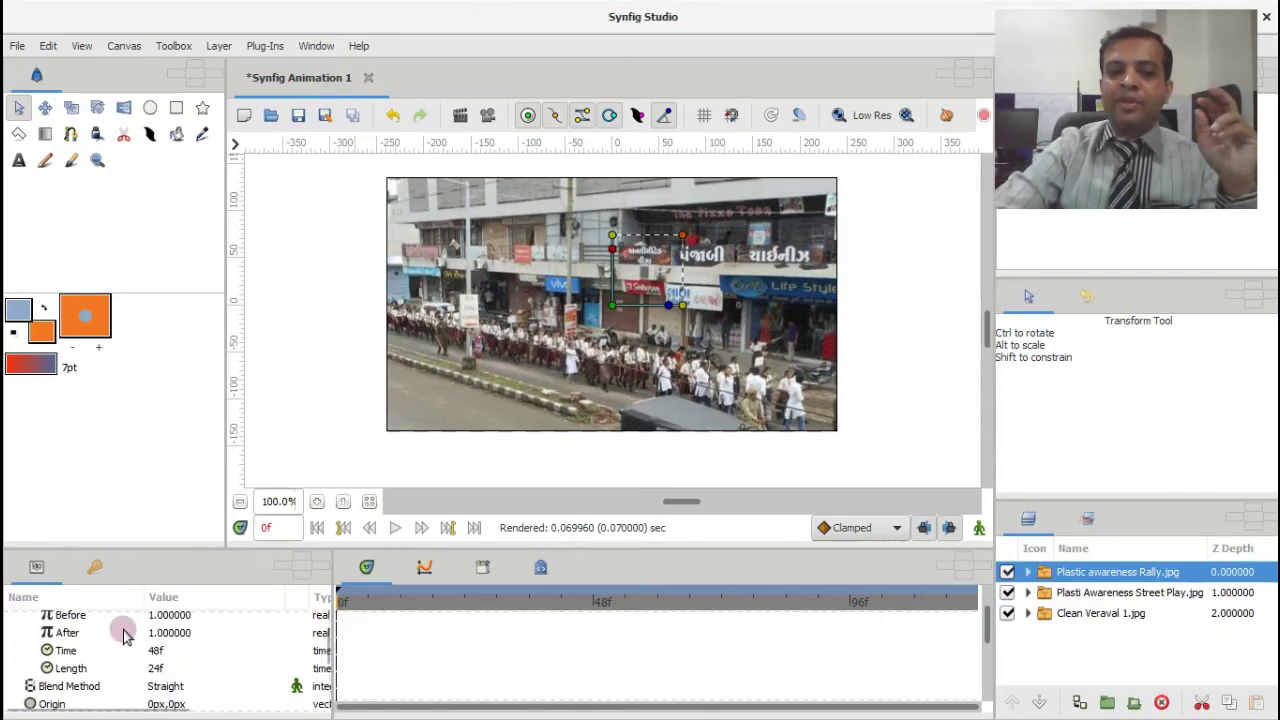
pyautogui.scroll(1, 112, 630)
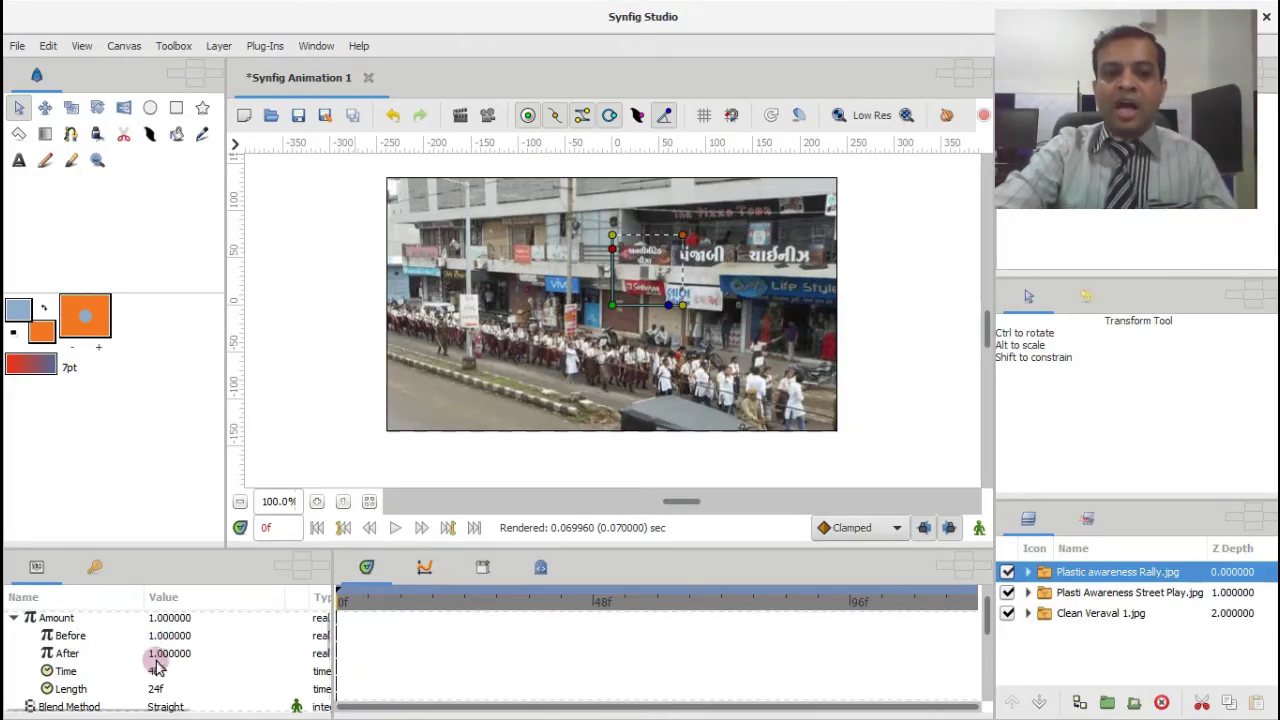
pyautogui.click(157, 653)
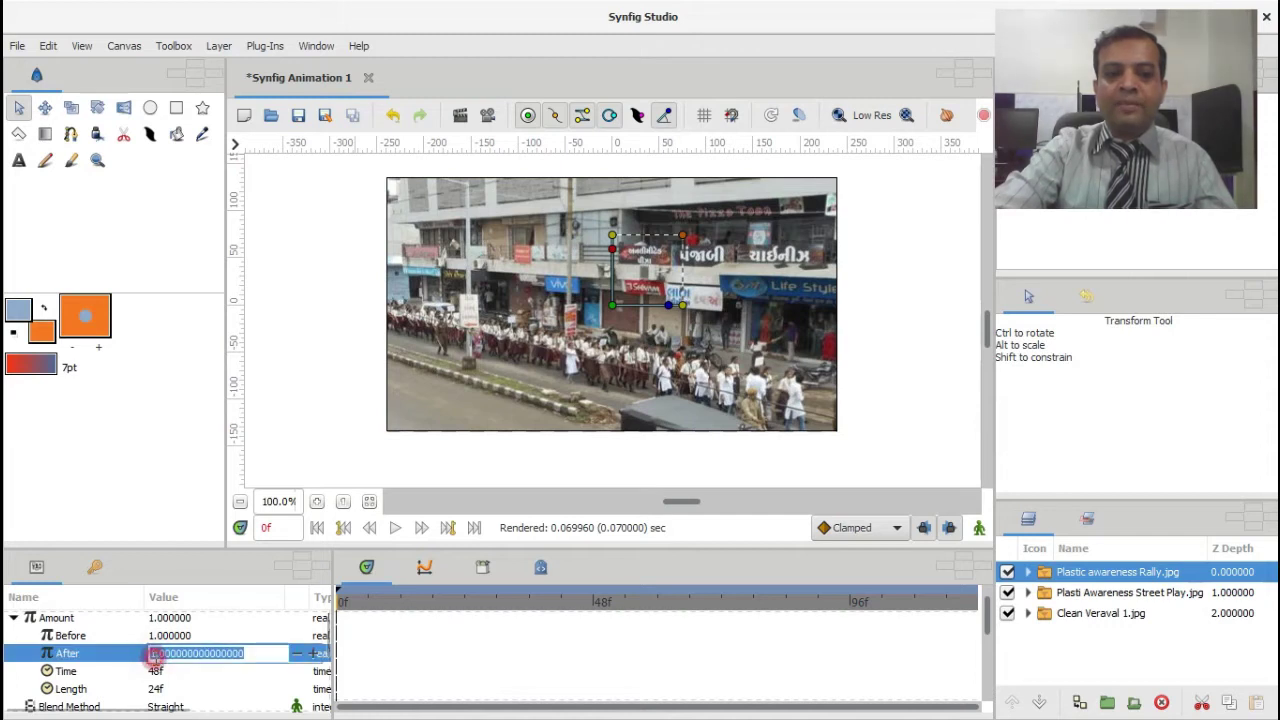
pyautogui.write('0')
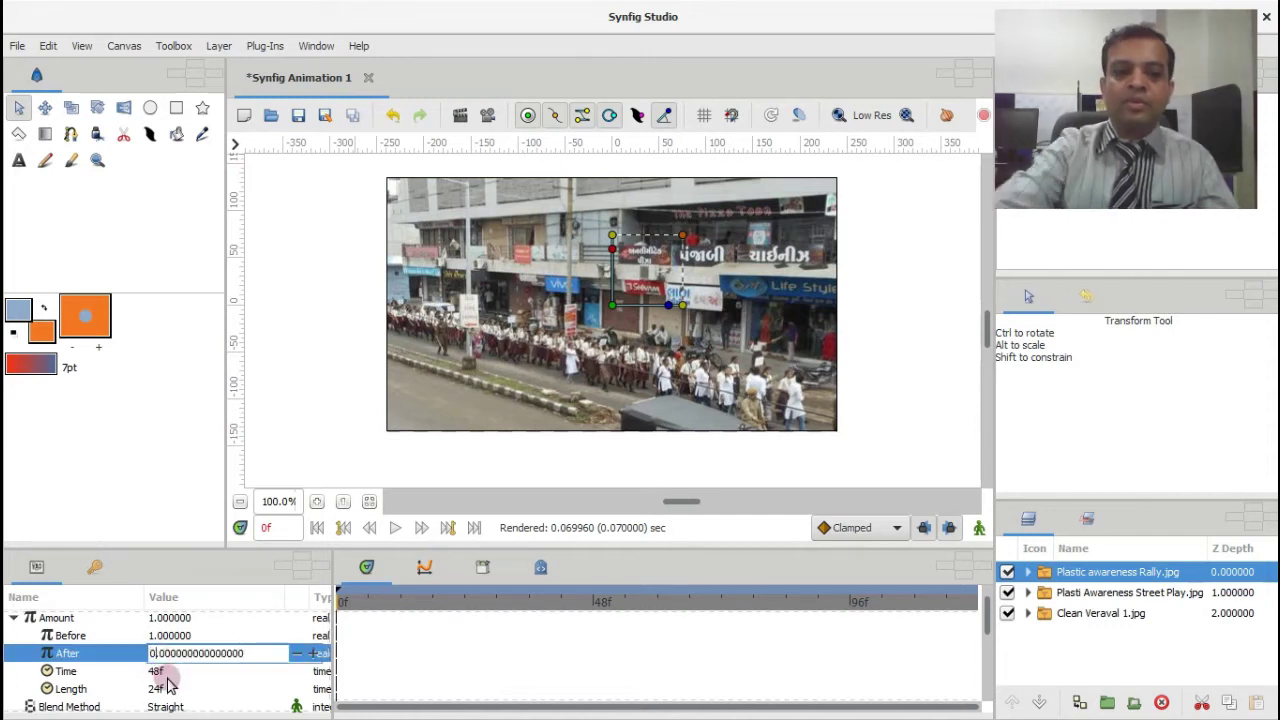
pyautogui.press('Return')
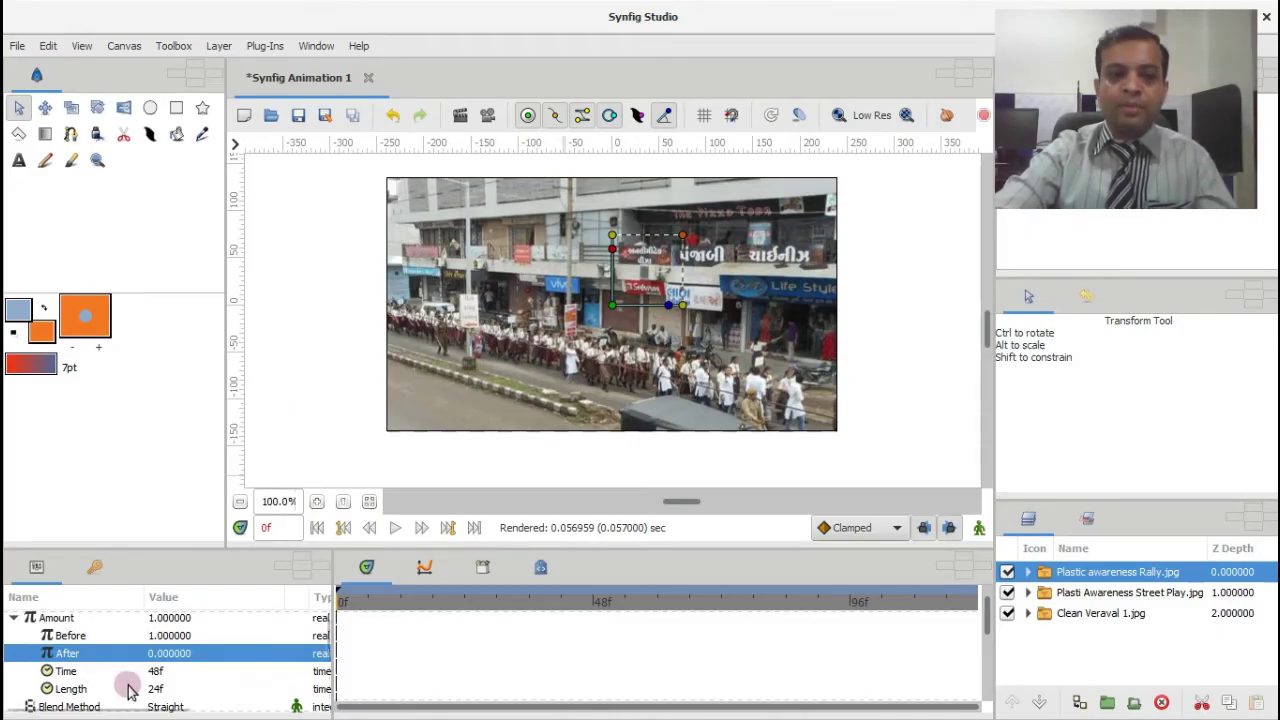
# Set the Time of the Rally layer's Amount swap to 24f
pyautogui.click(161, 677)
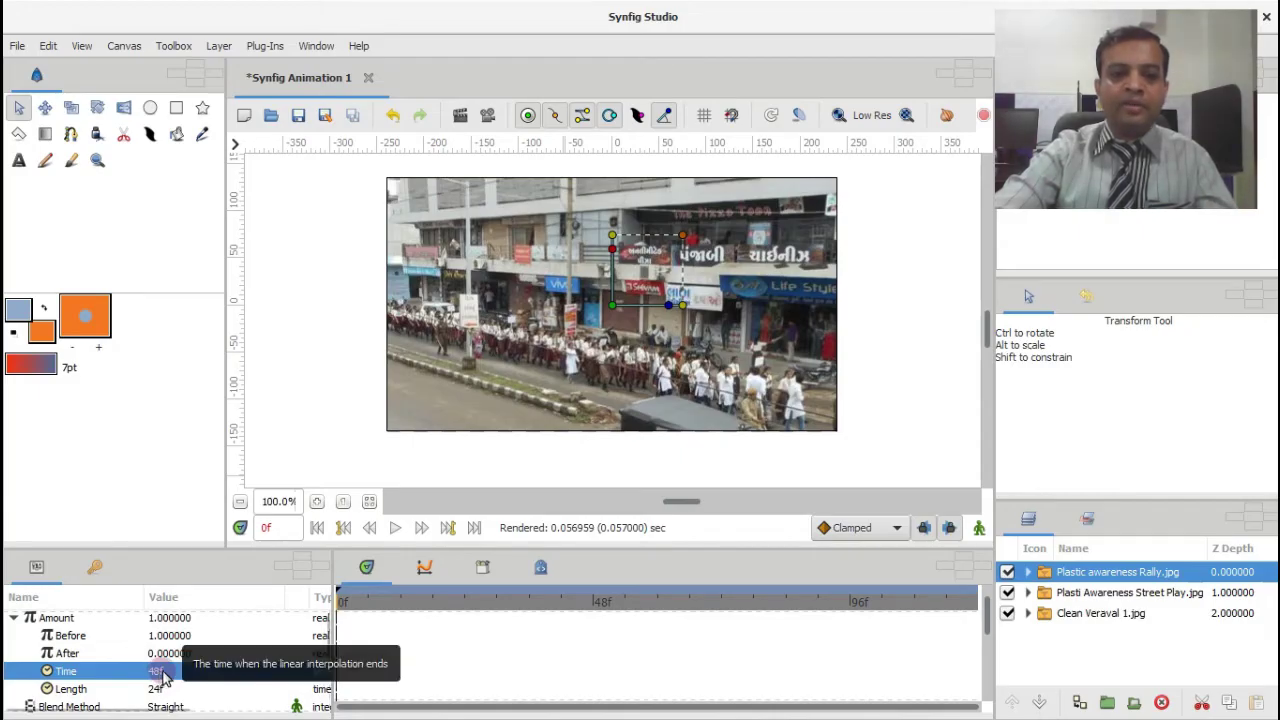
pyautogui.click(163, 676)
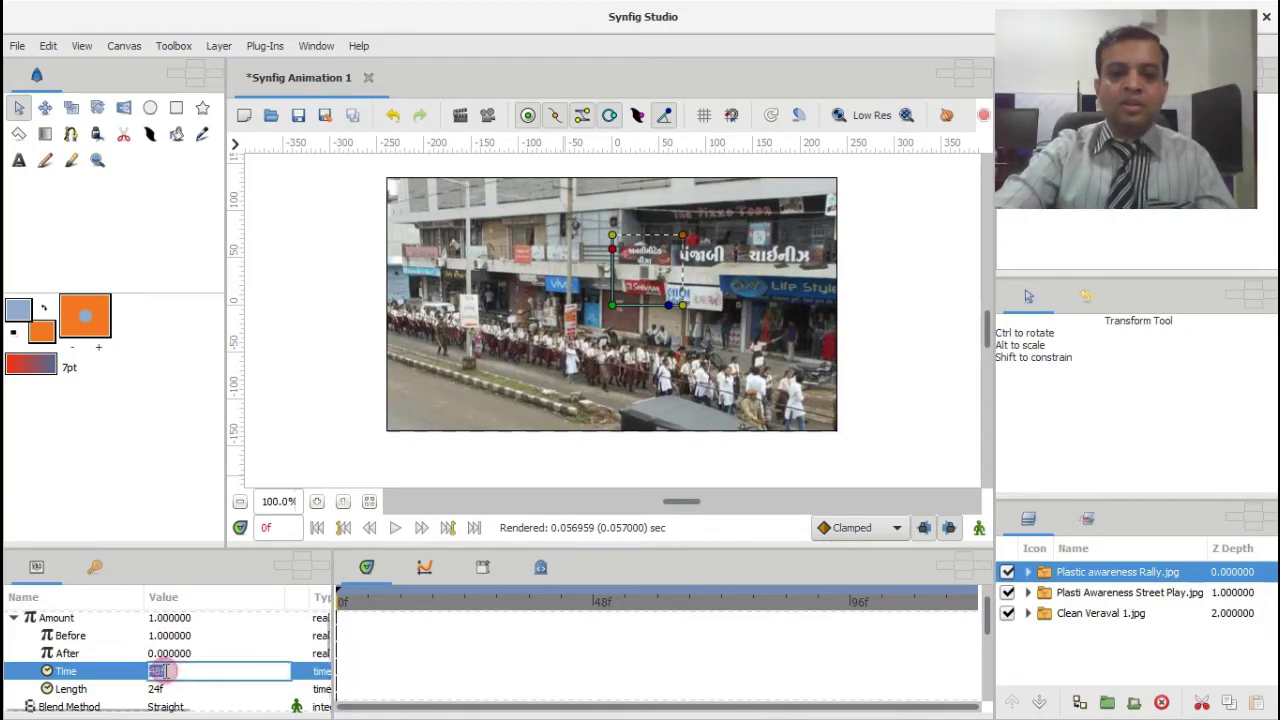
pyautogui.click(163, 675)
pyautogui.click(160, 672)
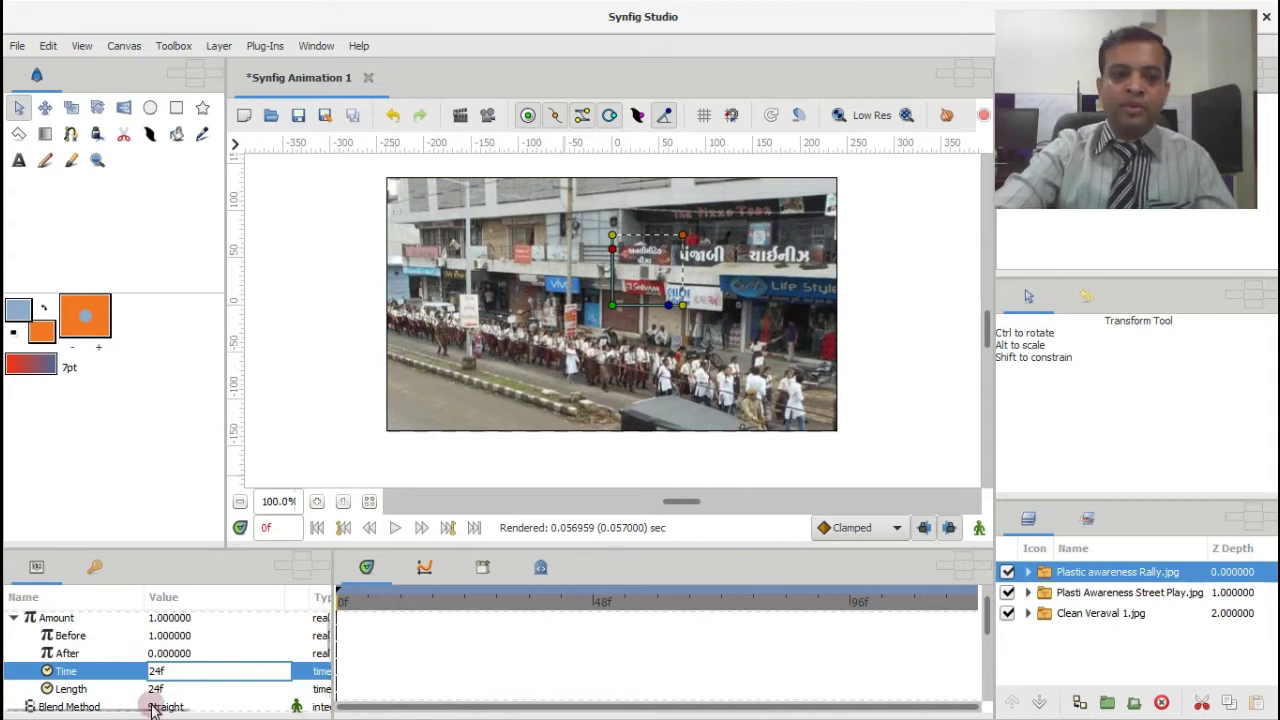
# Set the Length of the Plastic awareness Rally.jpg layer's Amount swap to 8f
pyautogui.click(157, 689)
pyautogui.click(158, 688)
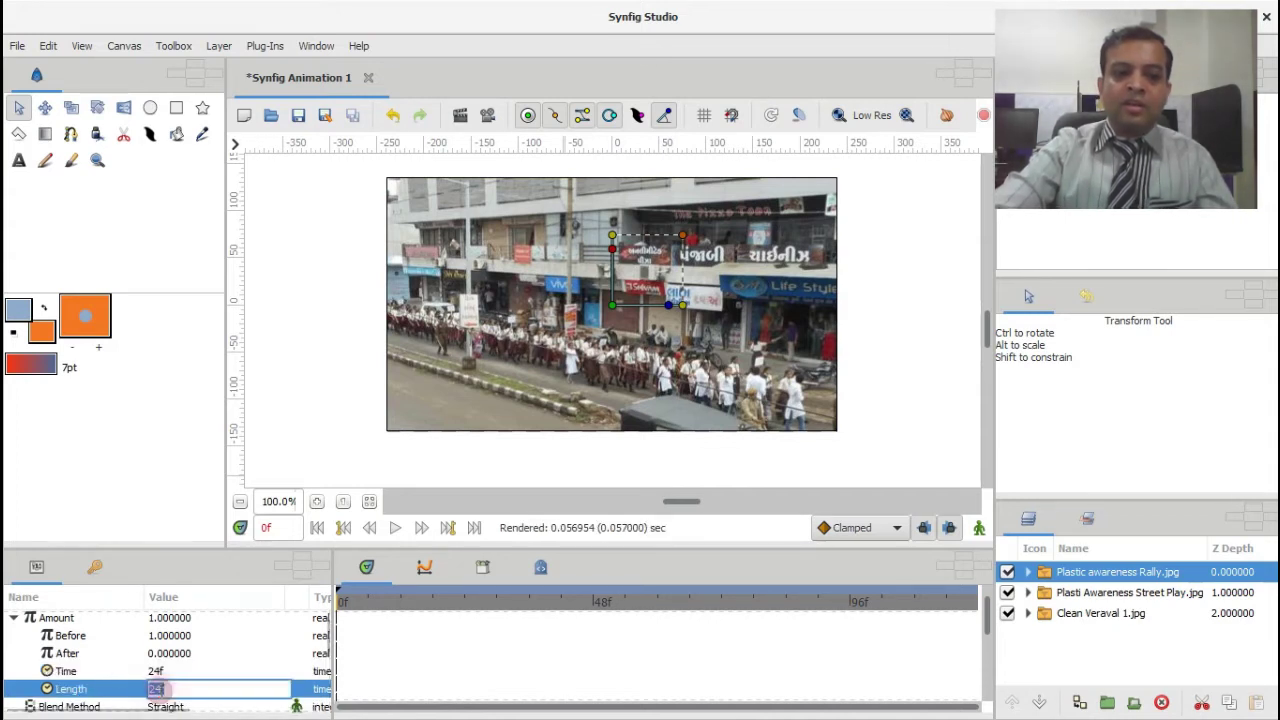
pyautogui.click(157, 688)
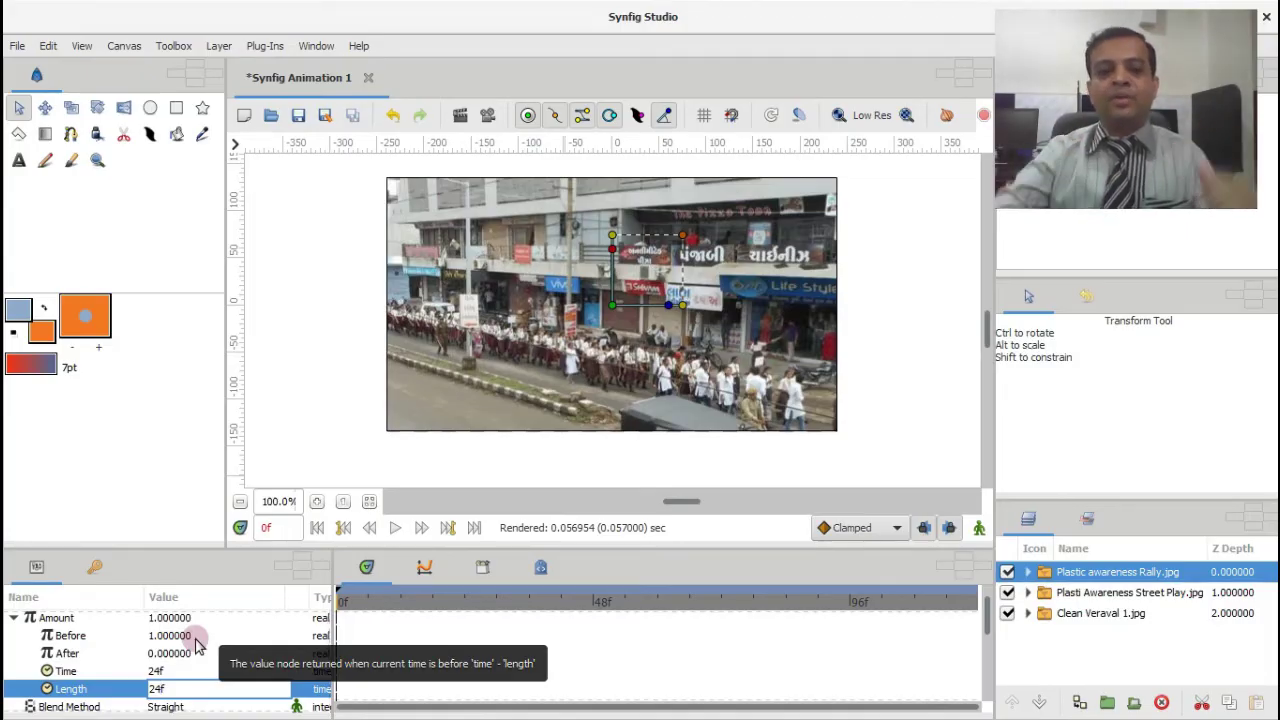
pyautogui.scroll(-1, 205, 635)
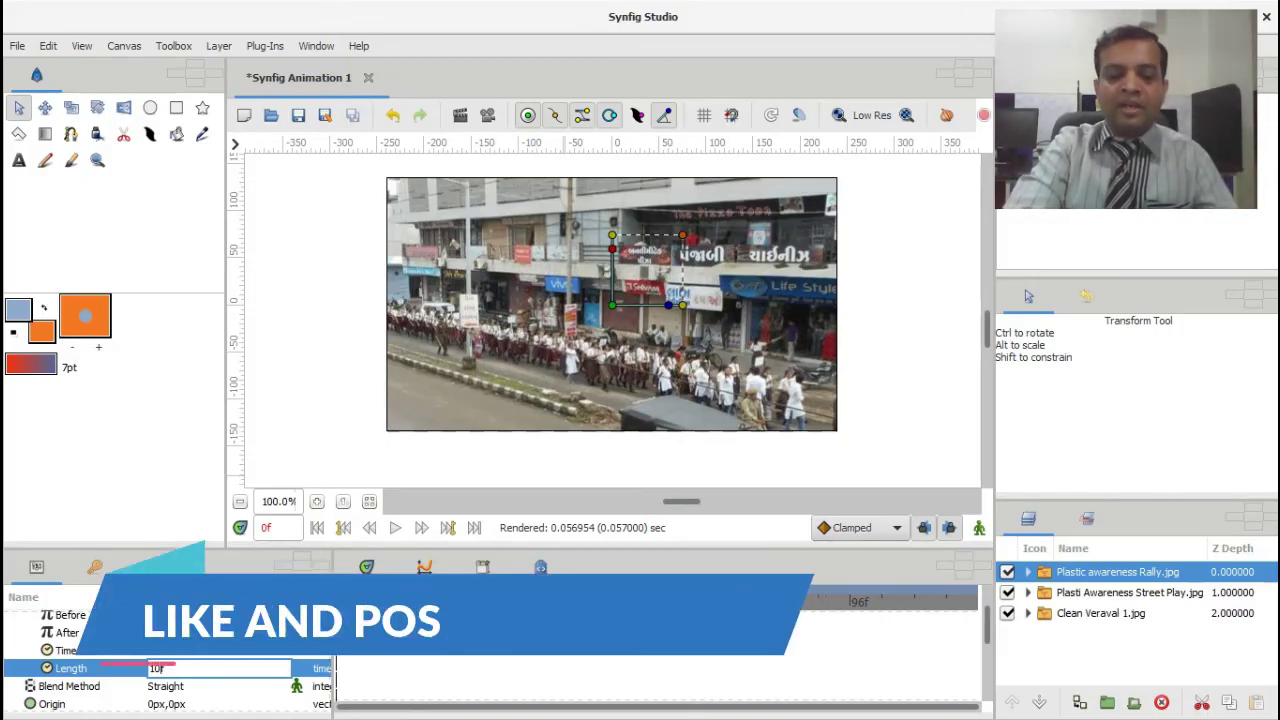
pyautogui.write('1f')
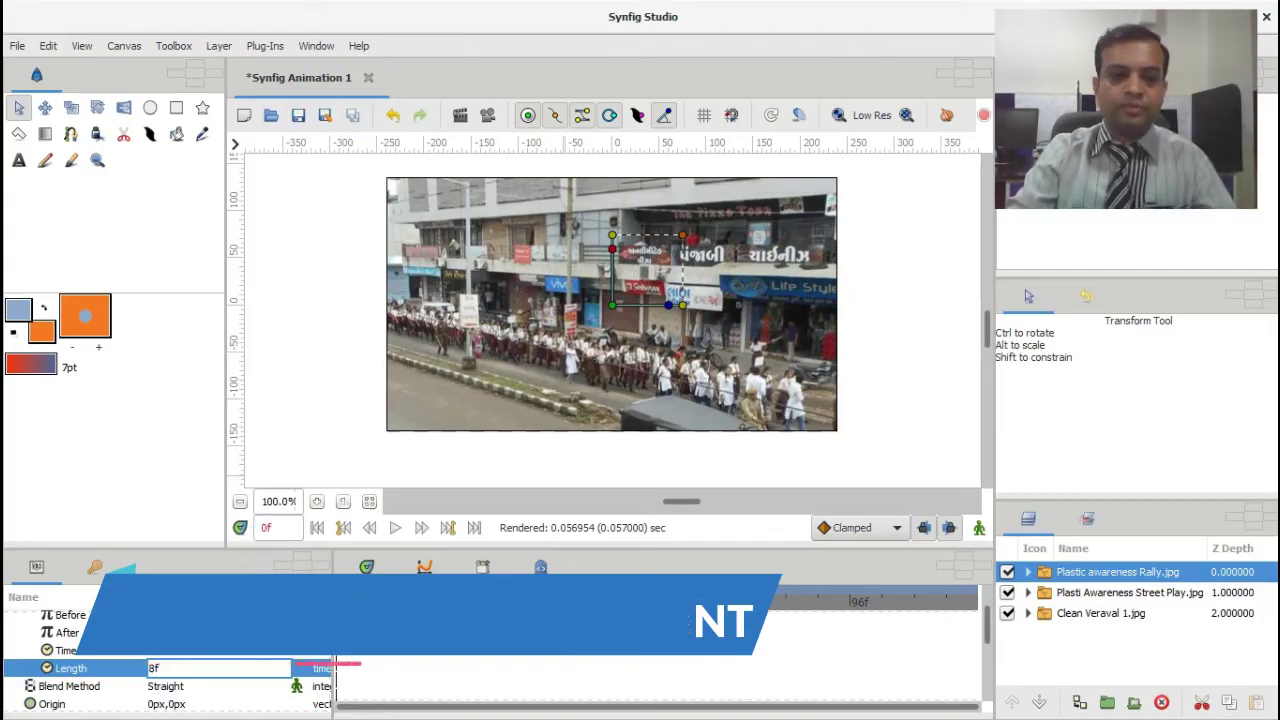
pyautogui.press('Return')
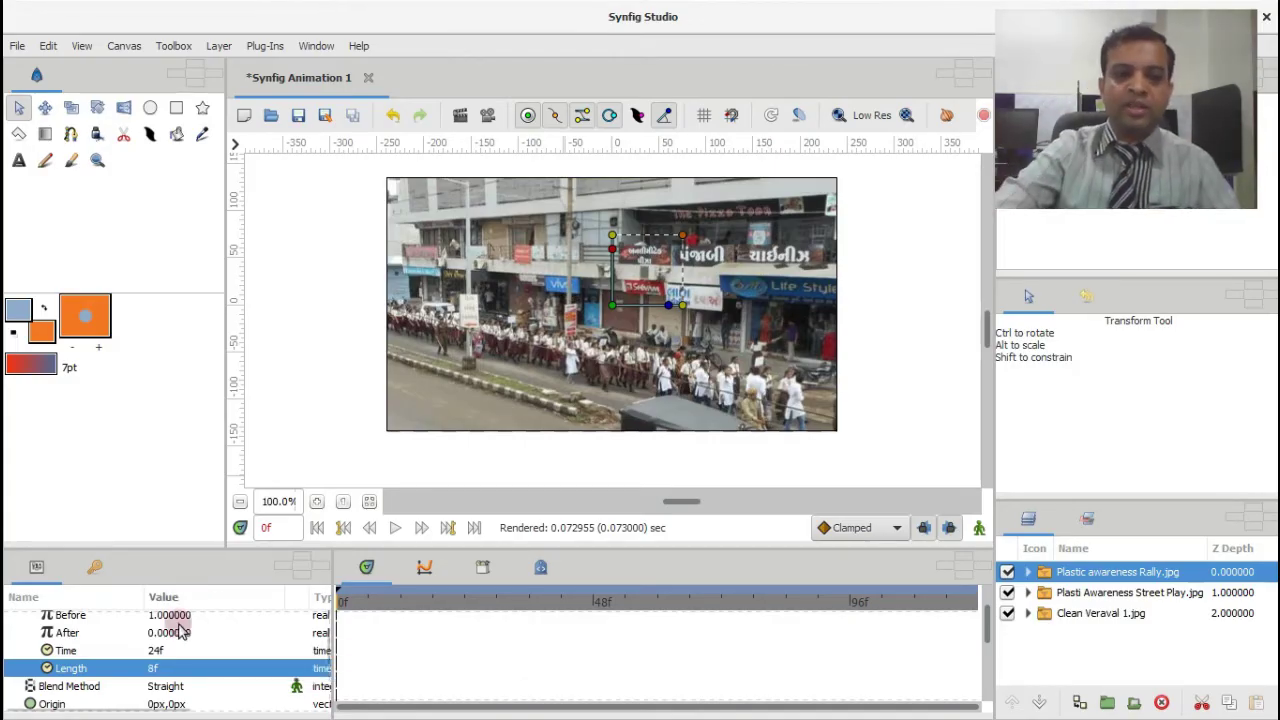
pyautogui.scroll(1, 165, 640)
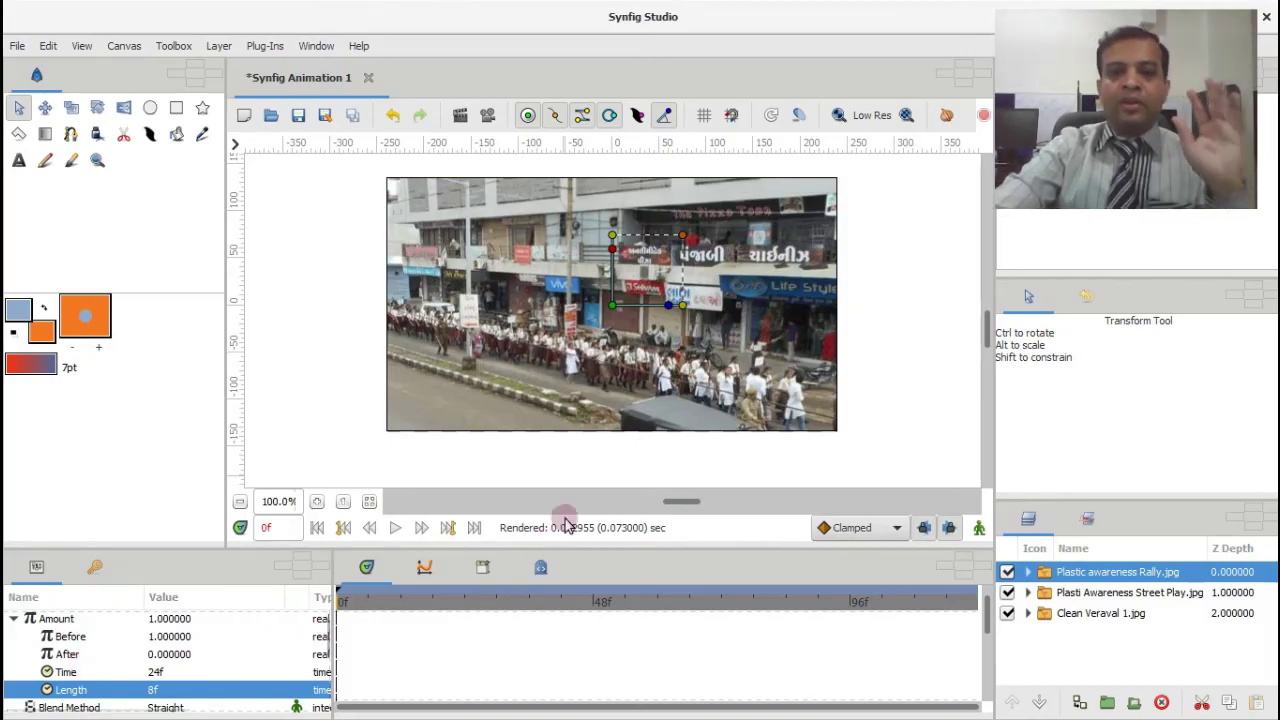
# Convert the Amount parameter of the Plasti Awareness Street Play.jpg layer to Timed Swap
pyautogui.click(1048, 598)
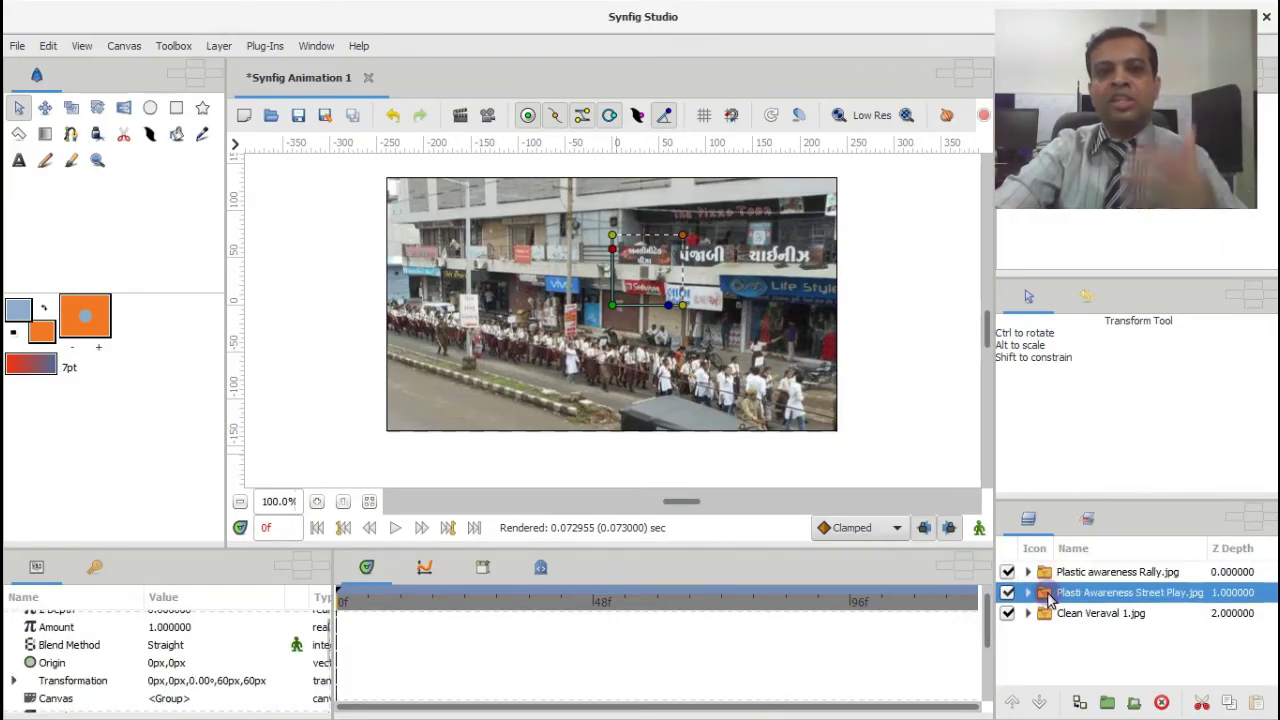
pyautogui.click(58, 630)
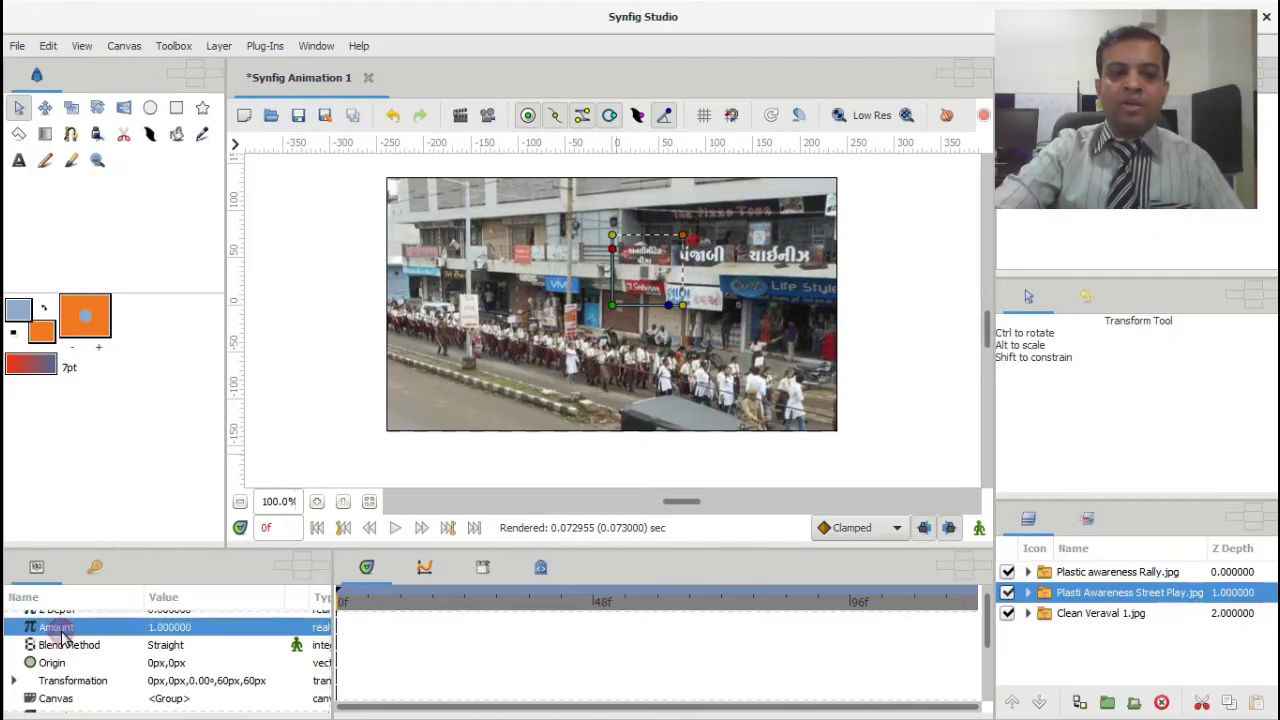
pyautogui.rightClick(60, 632)
pyautogui.moveTo(120, 541)
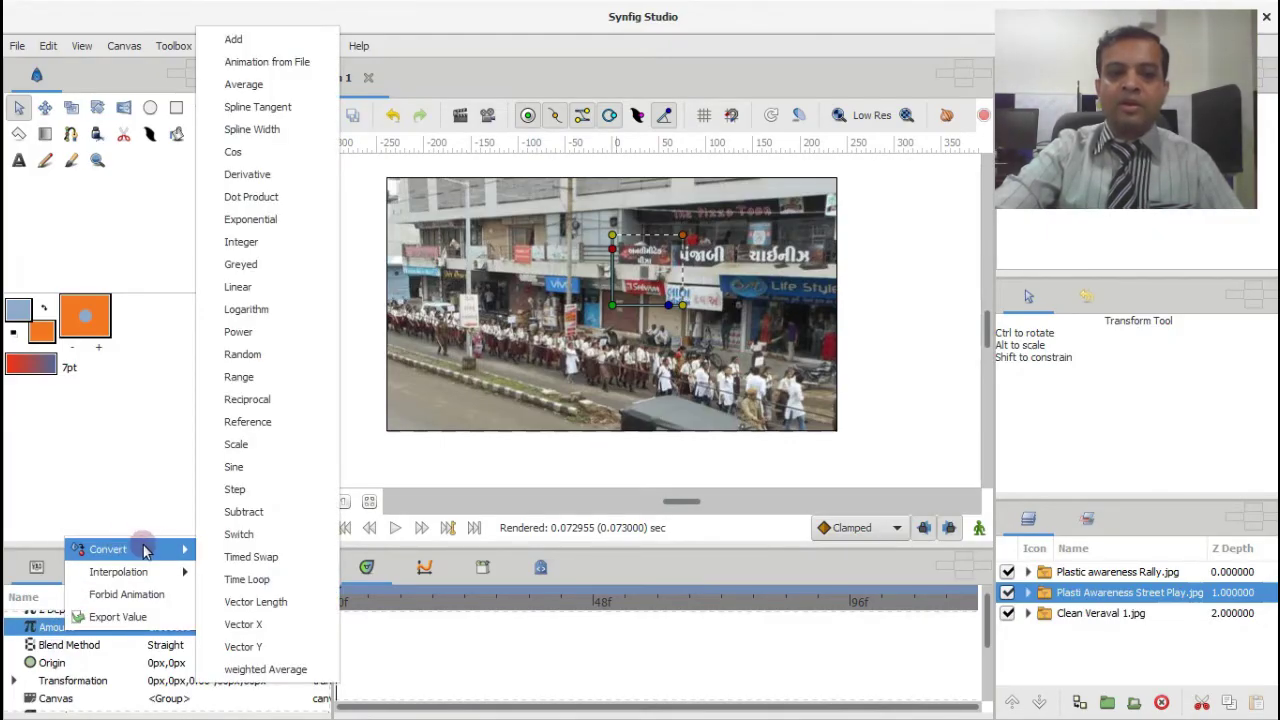
pyautogui.click(256, 566)
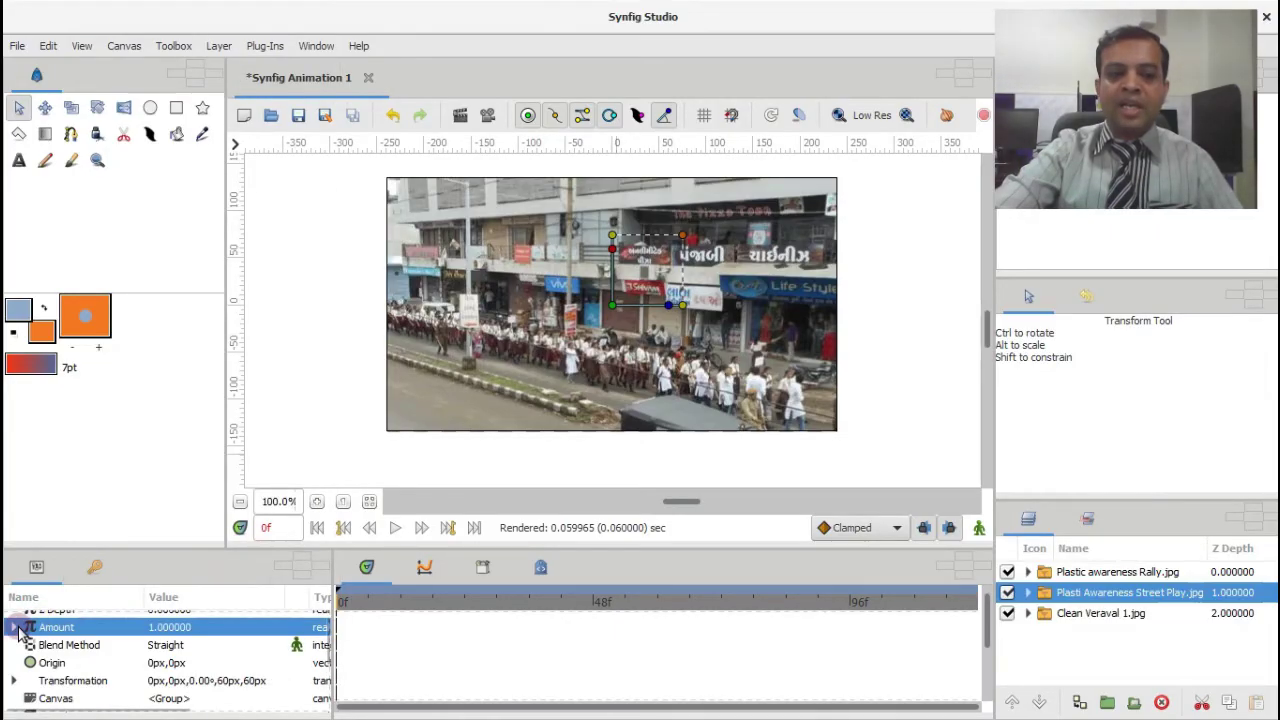
# Expand the Amount parameter of the Street Play layer and set its After value to 0
pyautogui.click(15, 627)
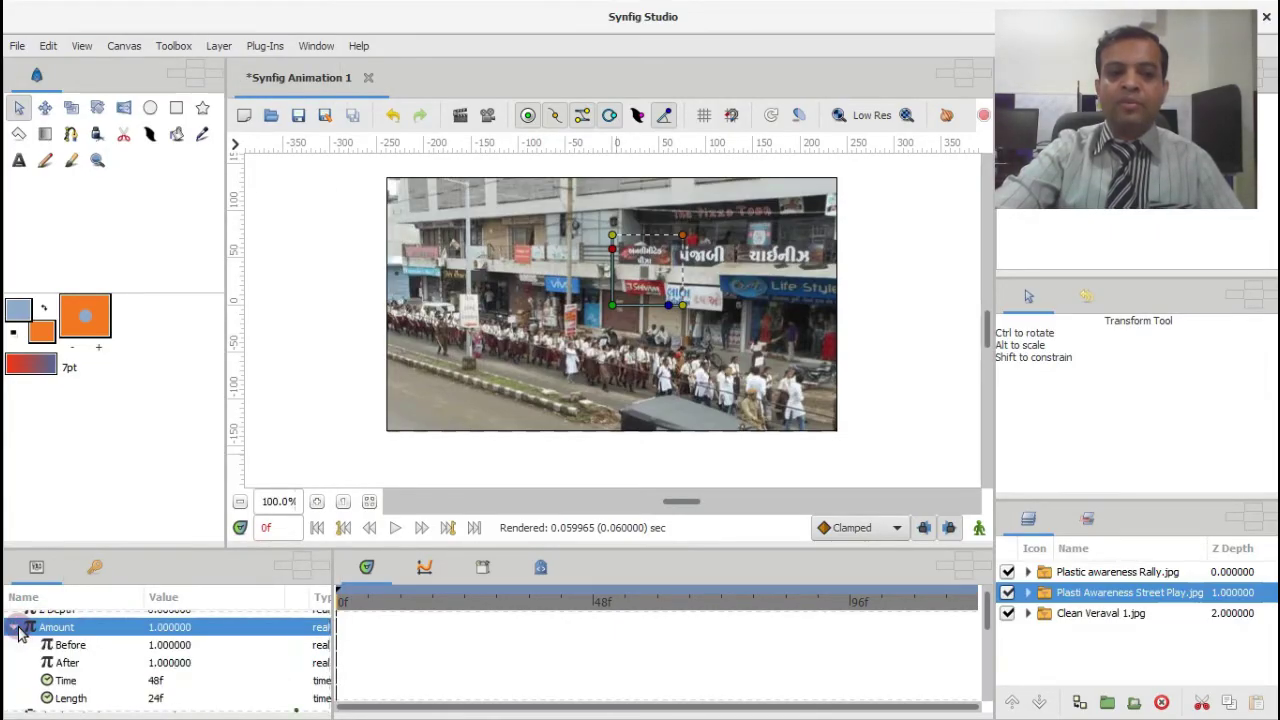
pyautogui.click(155, 665)
pyautogui.click(156, 665)
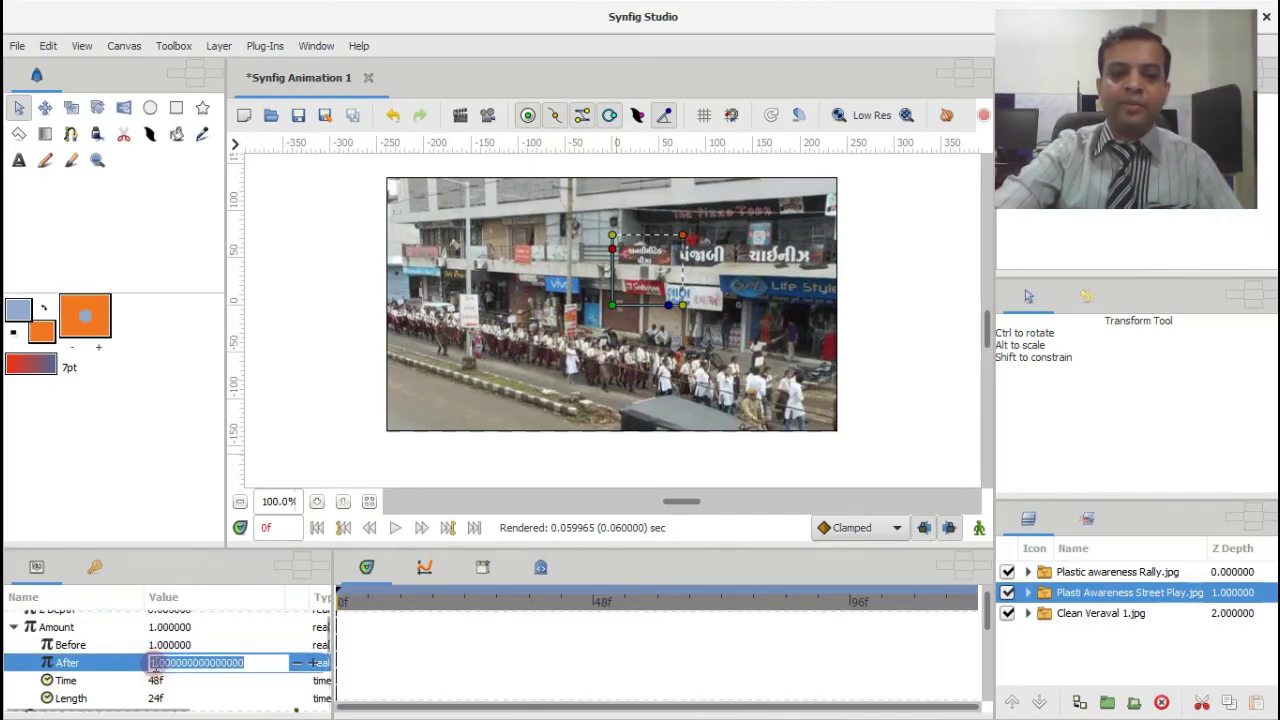
pyautogui.press('BackSpace')
pyautogui.write('0')
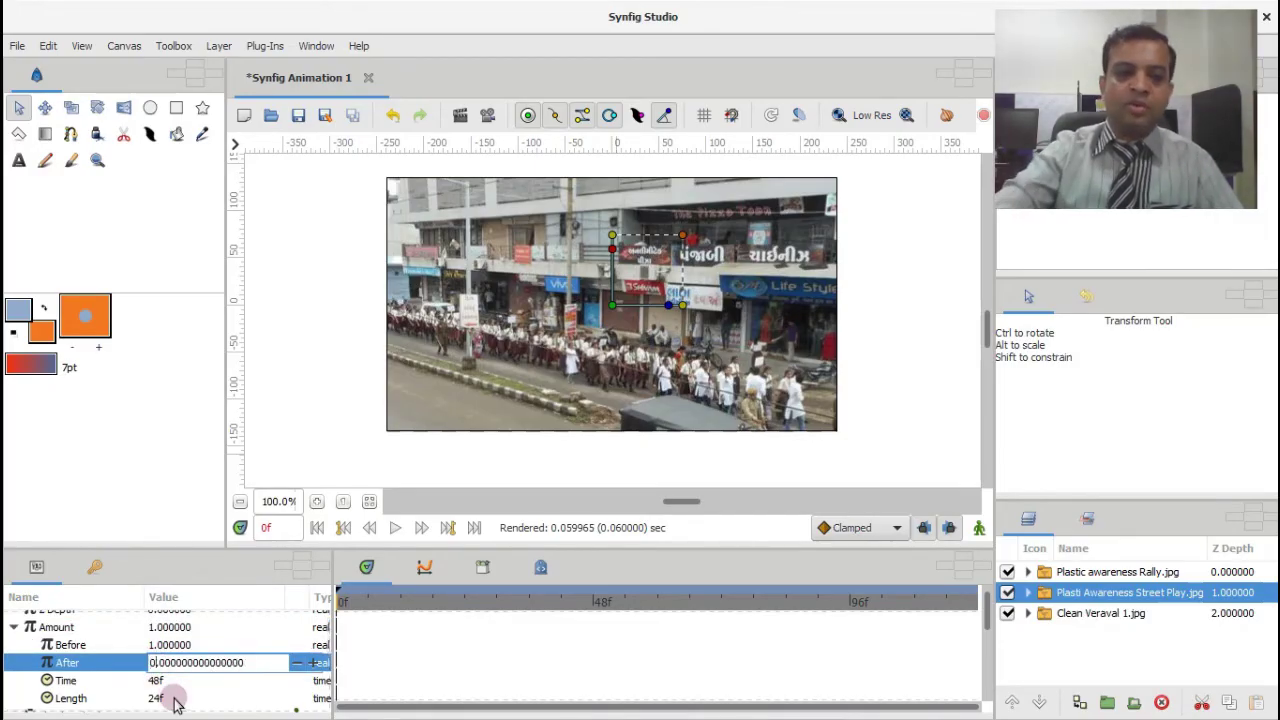
pyautogui.press('Return')
# Set the Length of the Street Play layer's Amount swap to 14f
pyautogui.scroll(-1, 200, 700)
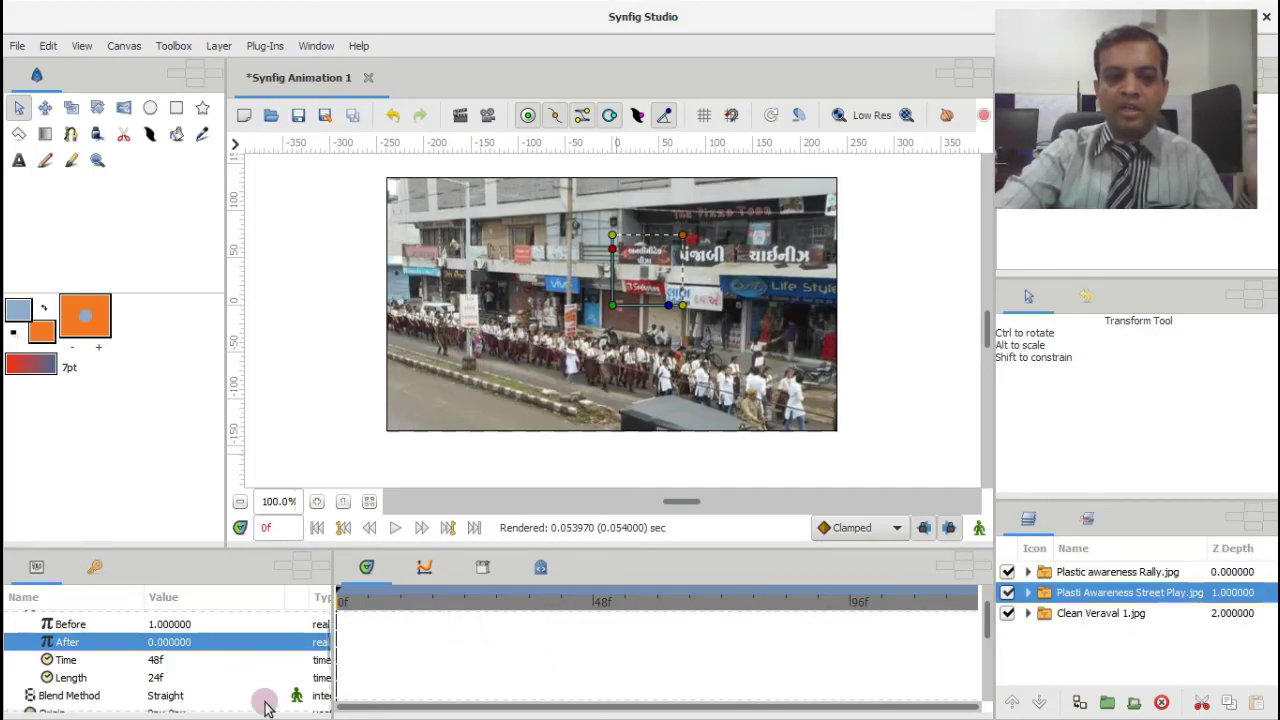
pyautogui.click(157, 680)
pyautogui.click(157, 680)
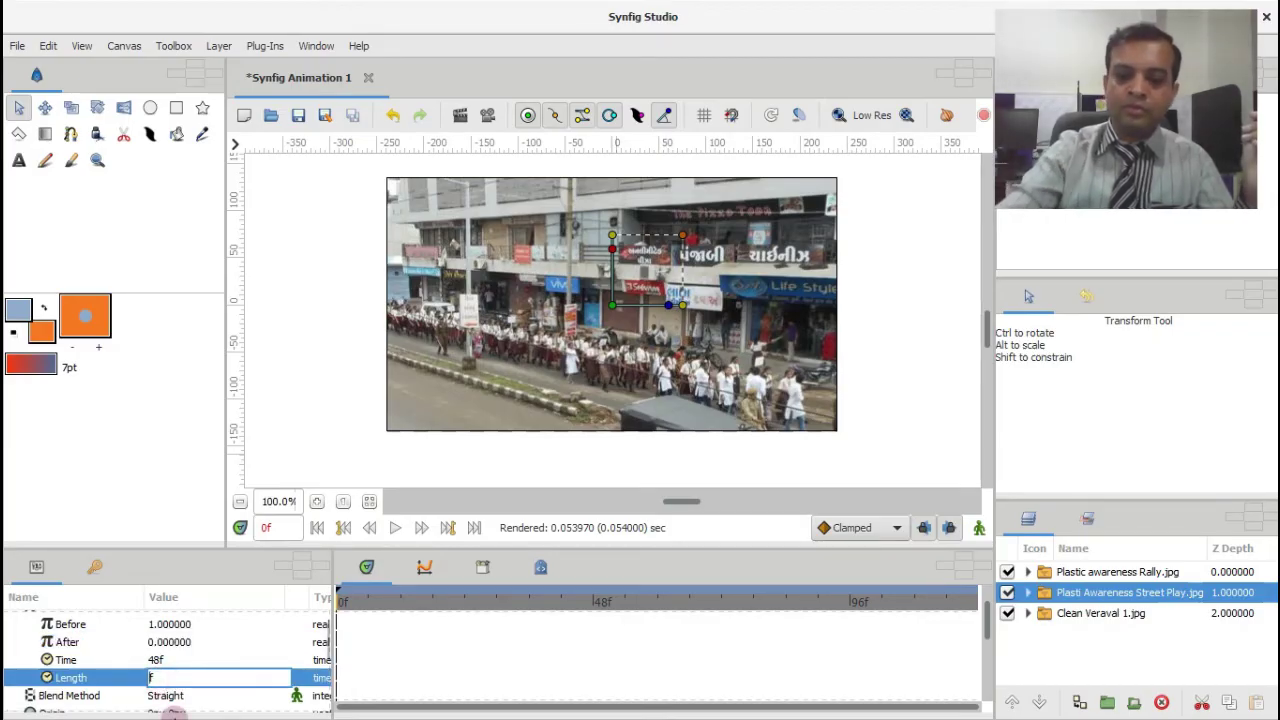
pyautogui.press('Return')
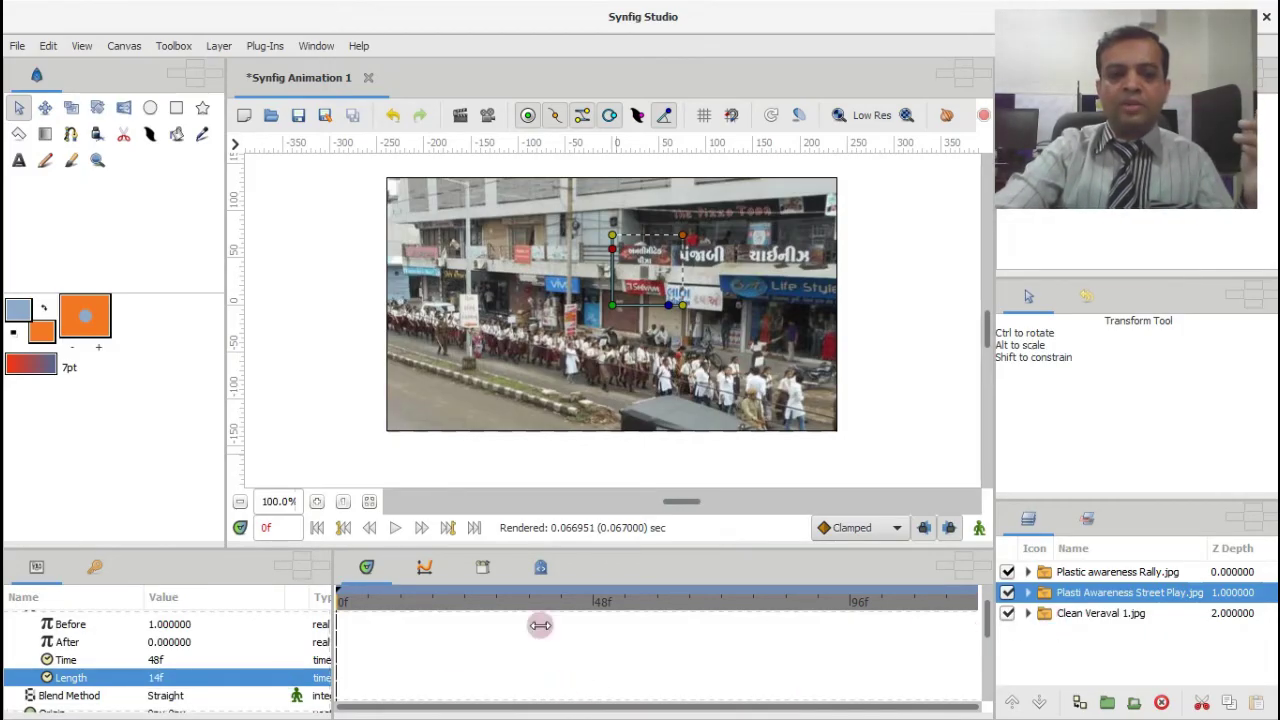
# Convert the Amount parameter of the Clean Veraval 1.jpg layer to Timed Swap
pyautogui.click(1049, 617)
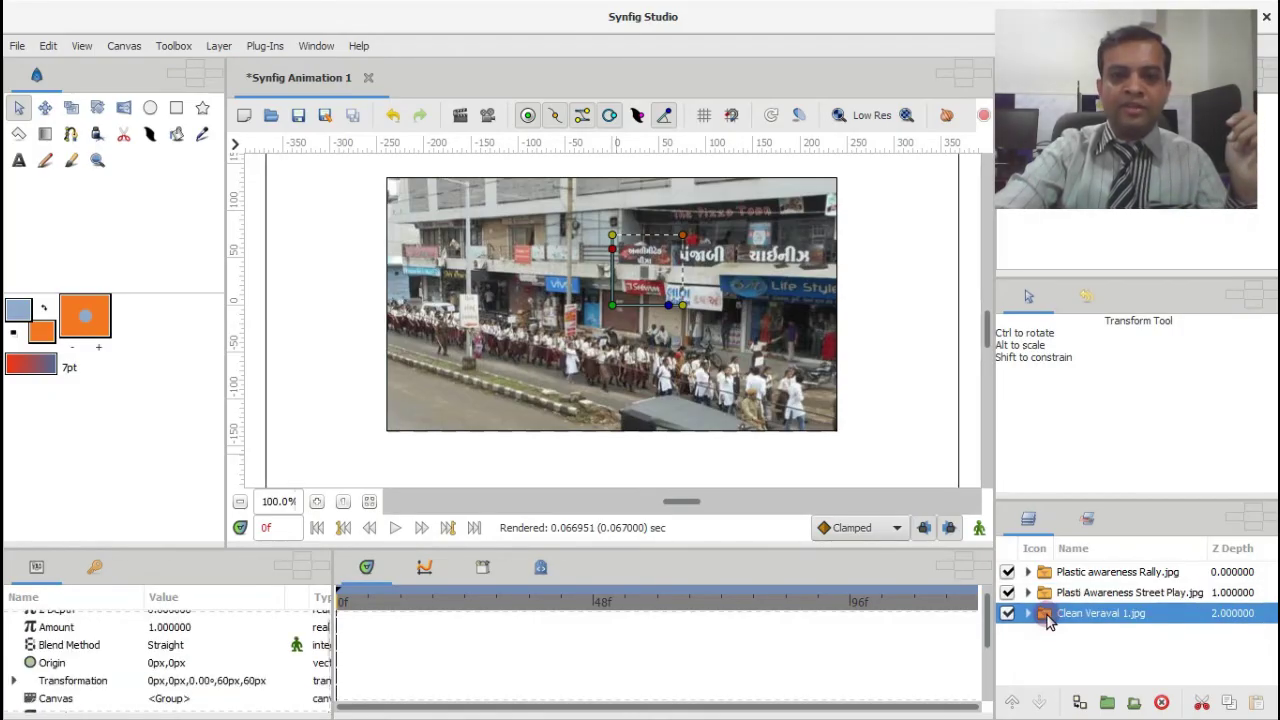
pyautogui.rightClick(58, 627)
pyautogui.moveTo(113, 553)
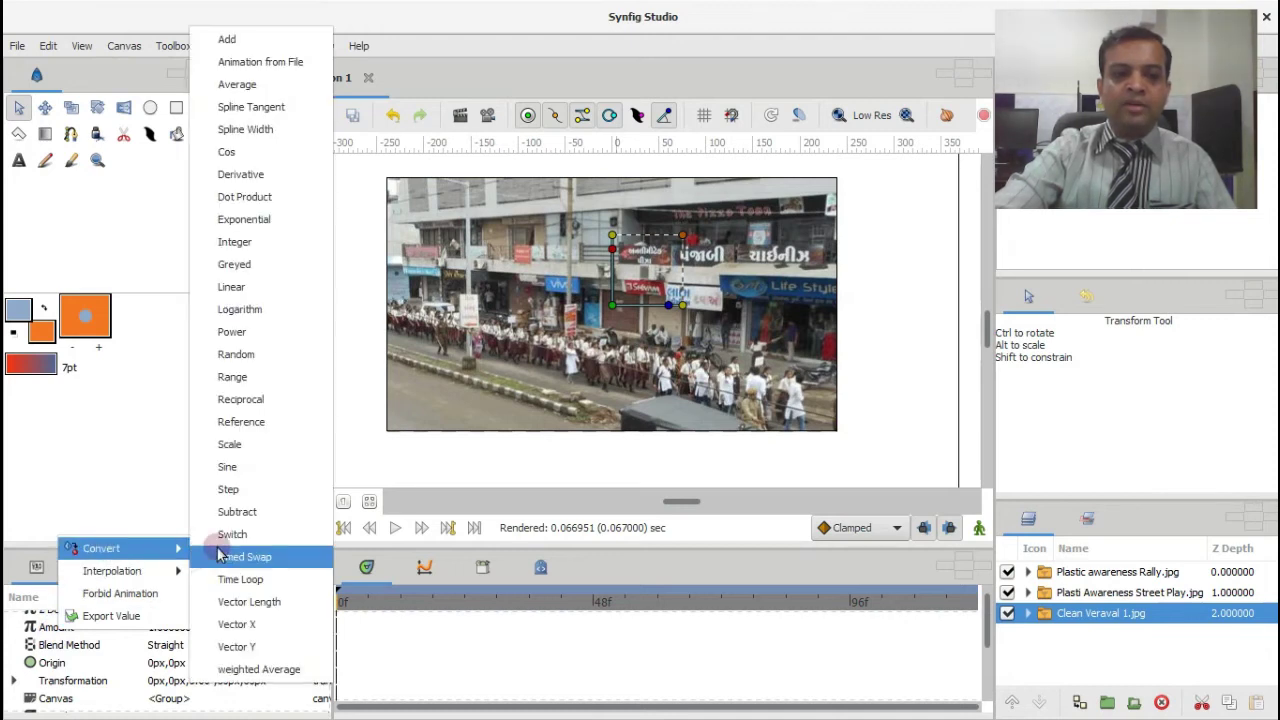
pyautogui.click(220, 538)
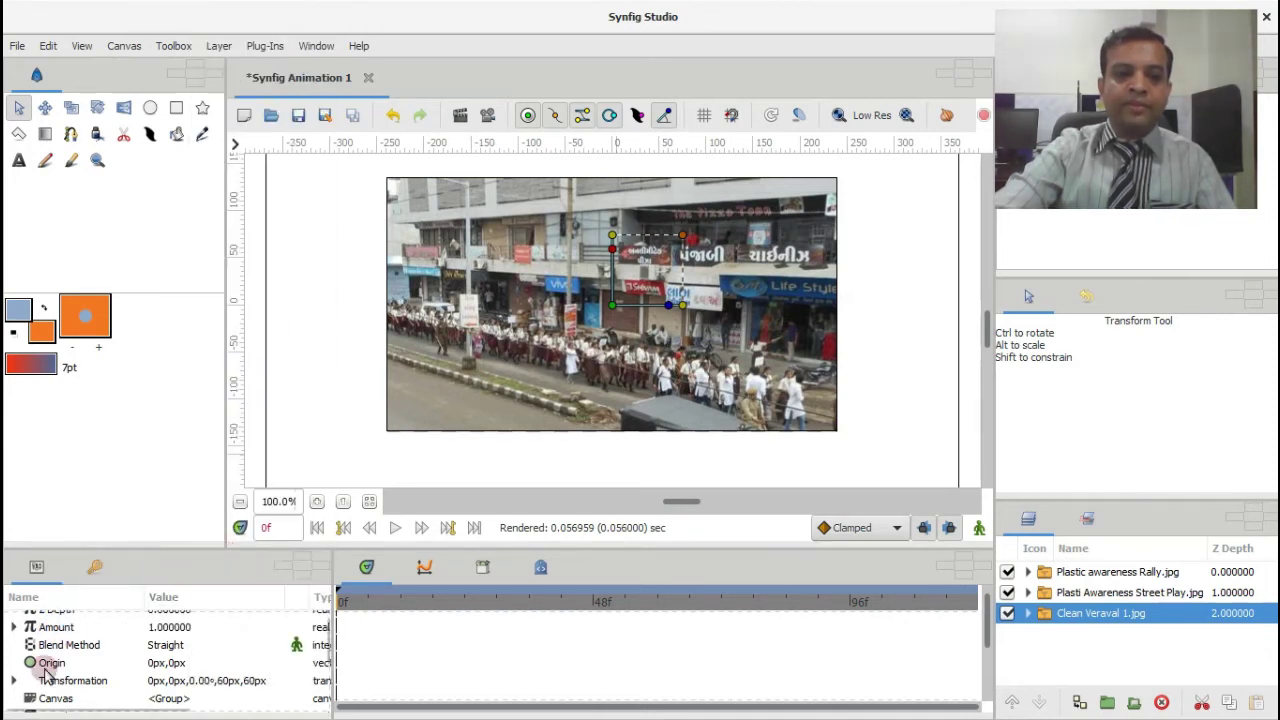
# Expand the Amount parameter of the Clean Veraval layer and set its After value to 0
pyautogui.click(16, 627)
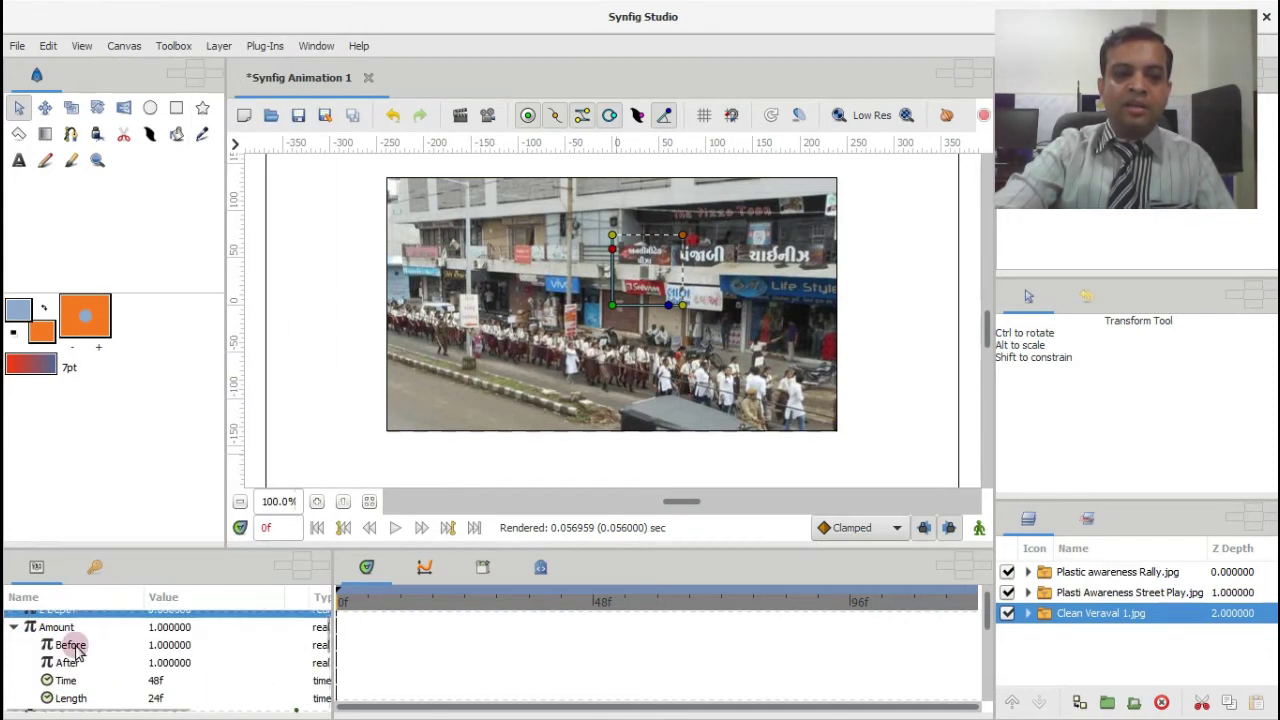
pyautogui.click(156, 664)
pyautogui.doubleClick(156, 664)
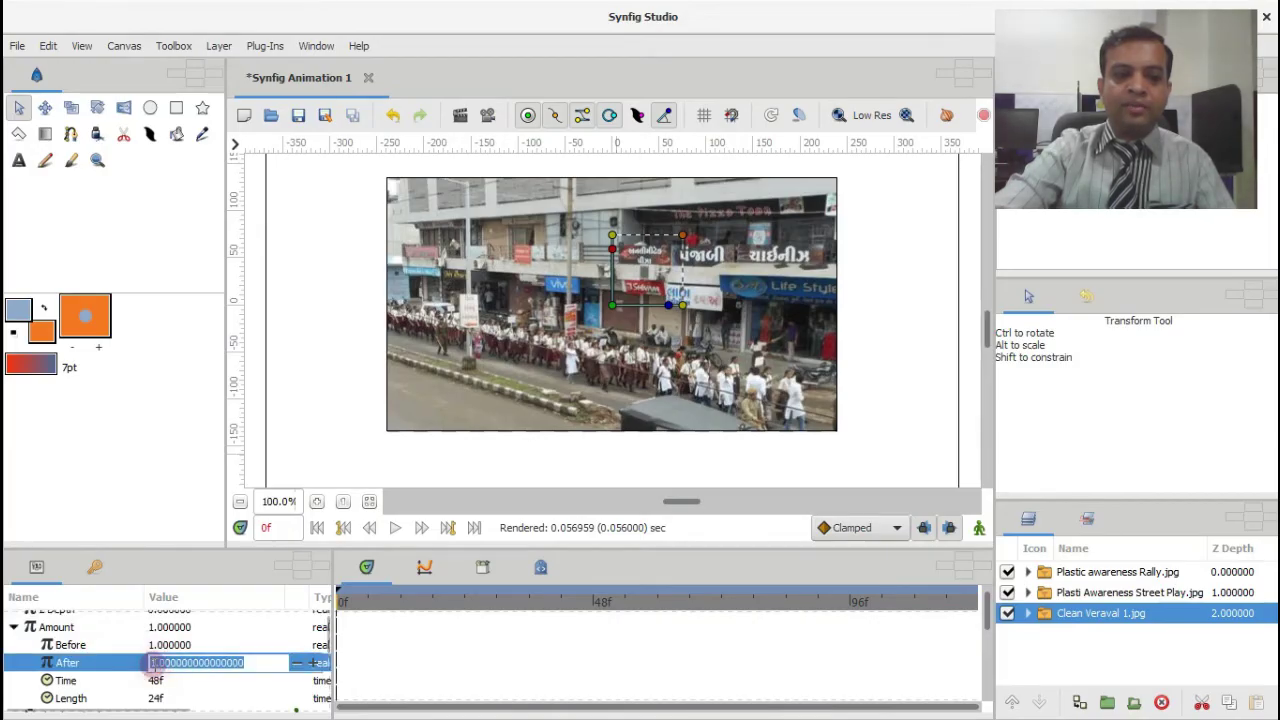
pyautogui.write('0')
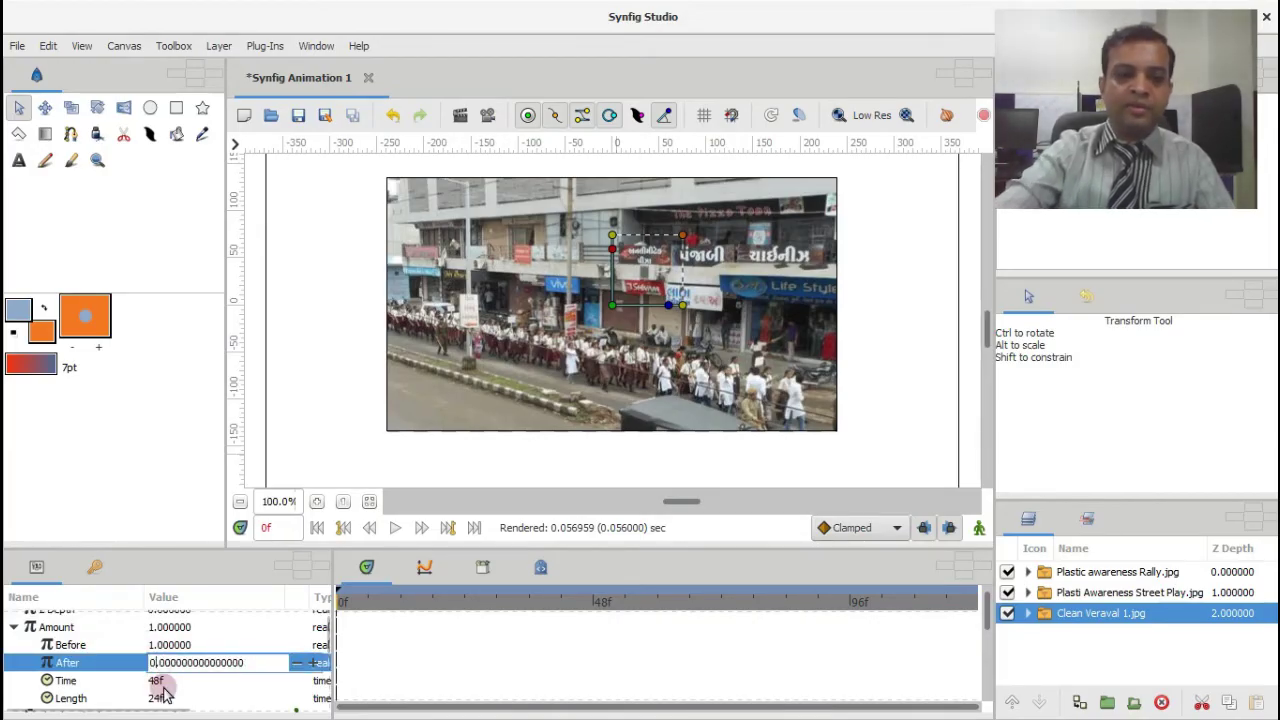
pyautogui.press('Return')
# Set the Time of the Clean Veraval layer's Amount swap to 72f
pyautogui.scroll(-1, 162, 675)
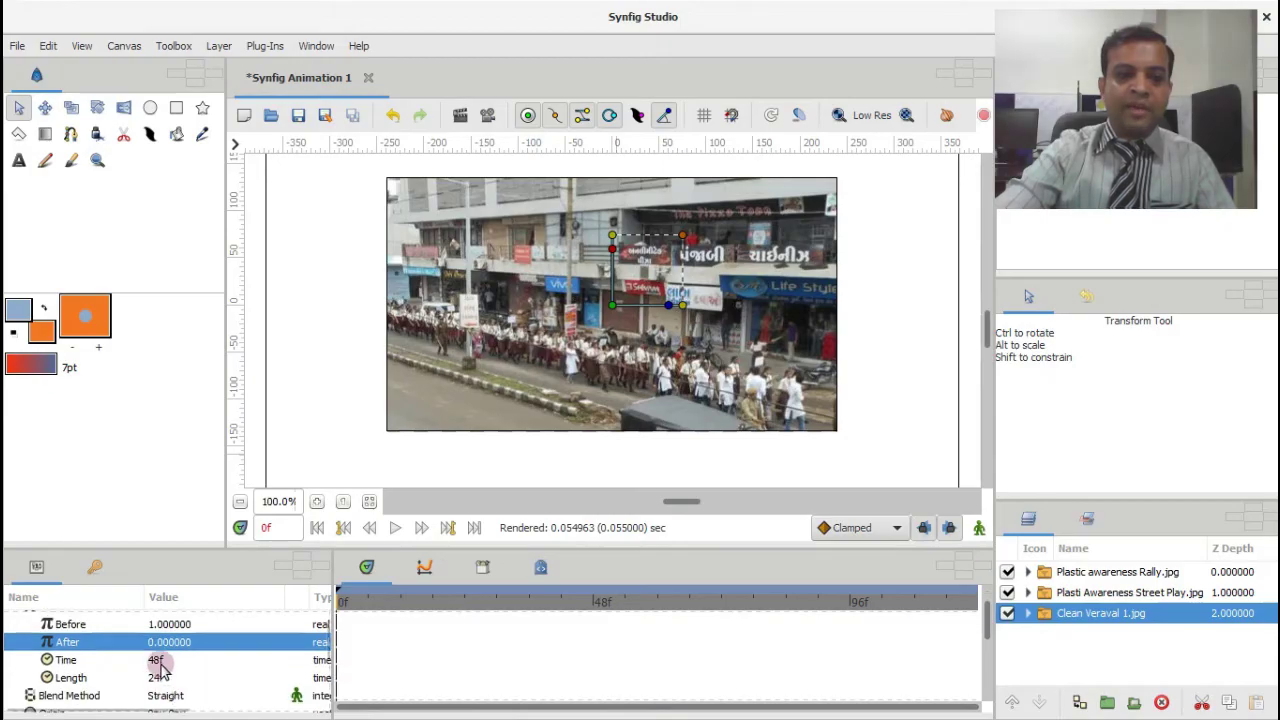
pyautogui.click(158, 664)
pyautogui.doubleClick(160, 662)
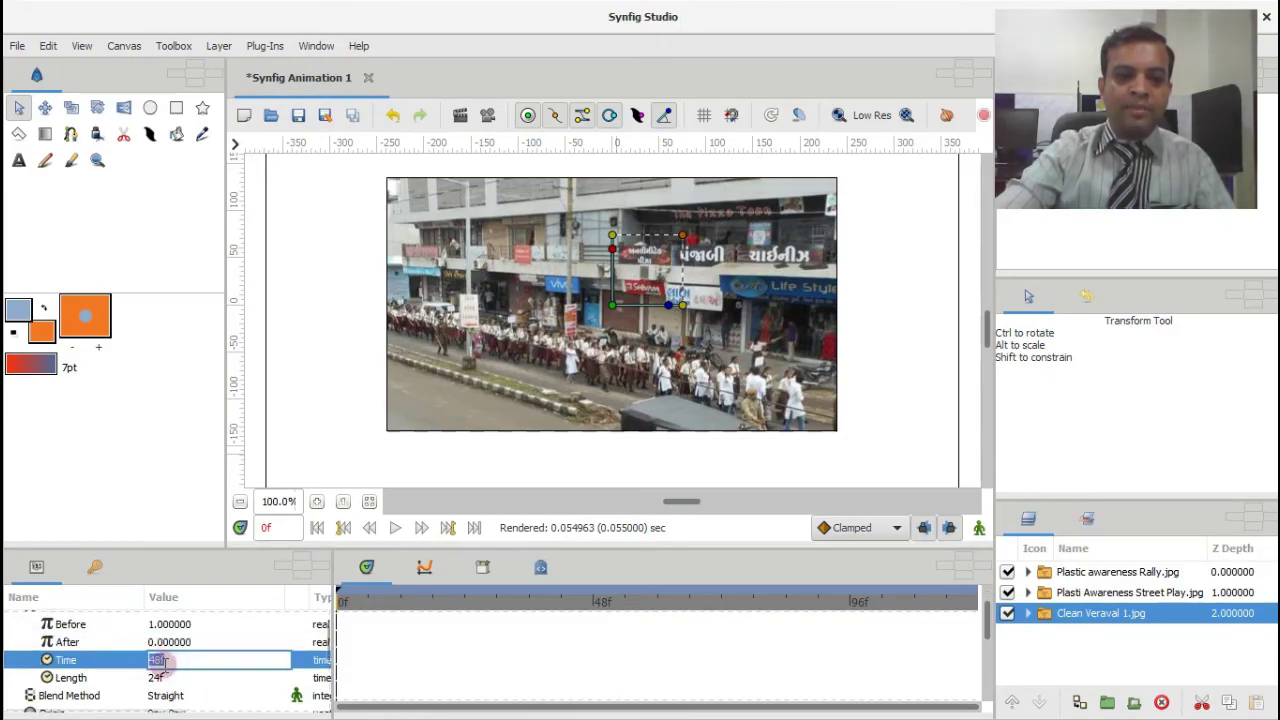
pyautogui.click(158, 662)
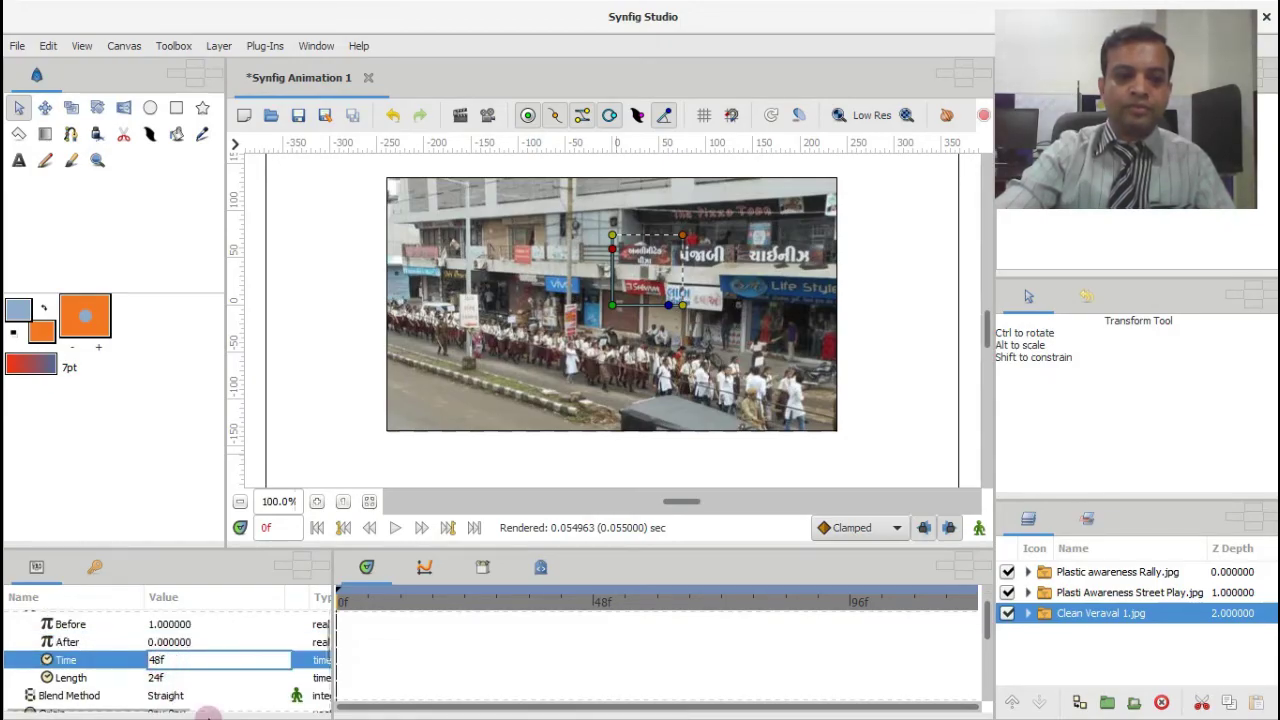
pyautogui.press('BackSpace')
pyautogui.press('BackSpace')
pyautogui.write('72f')
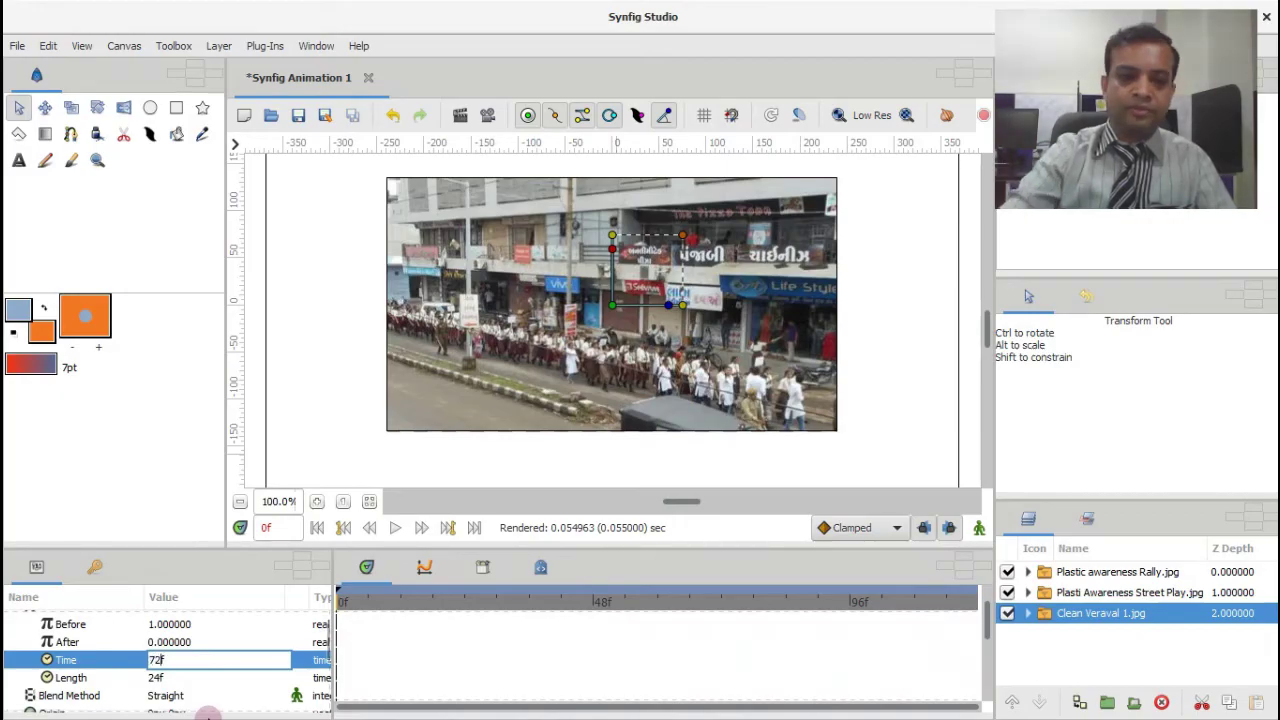
pyautogui.press('Return')
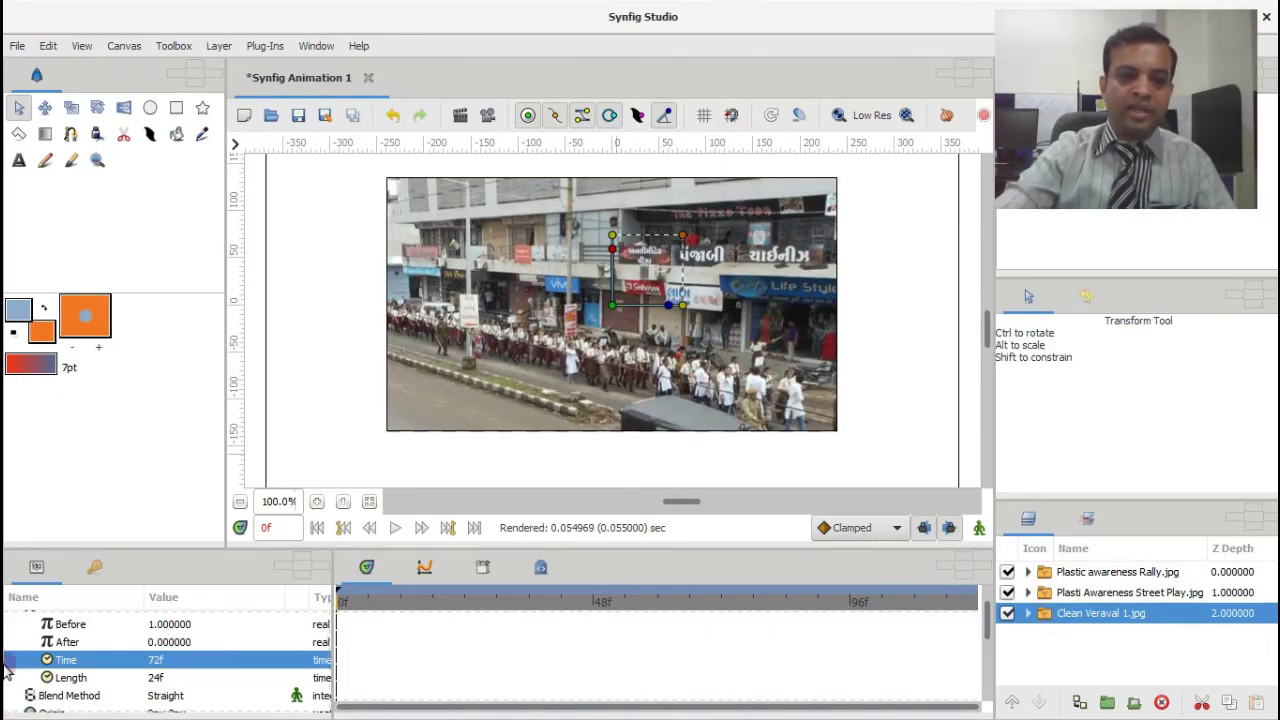
# Set the Length of the Clean Veraval layer's Amount swap to 14f
pyautogui.click(155, 678)
pyautogui.click(155, 678)
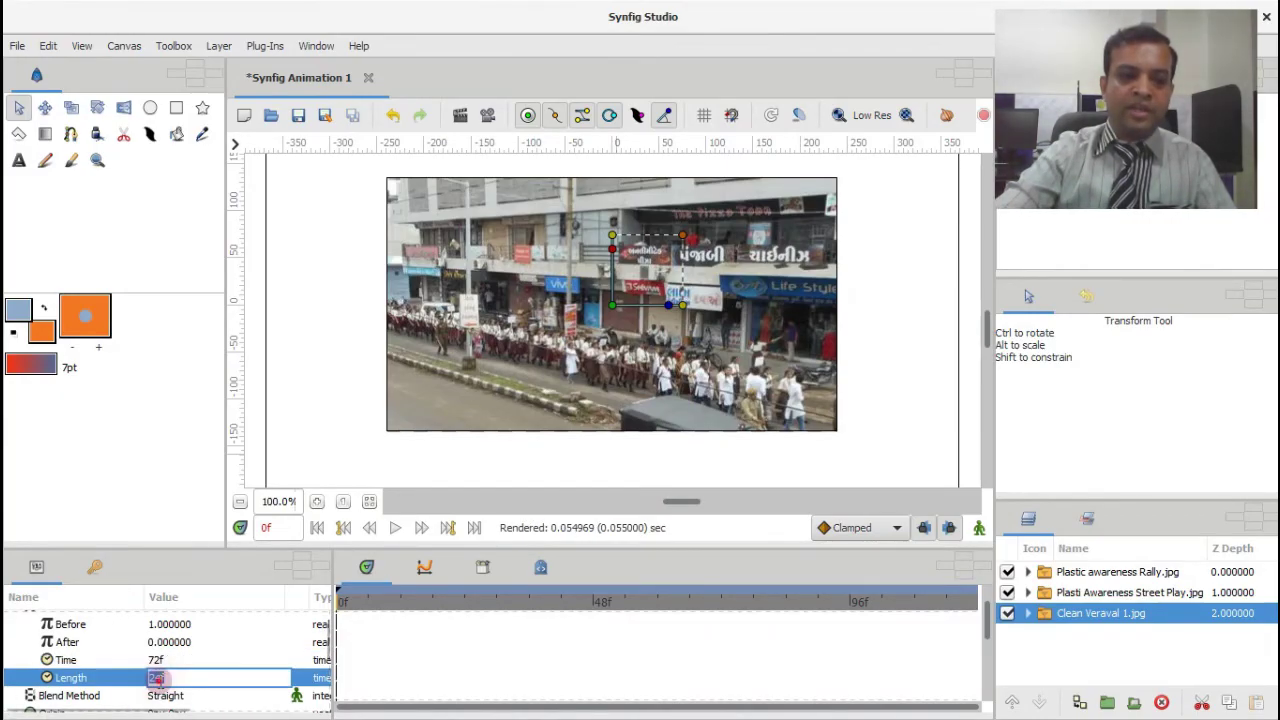
pyautogui.press('BackSpace')
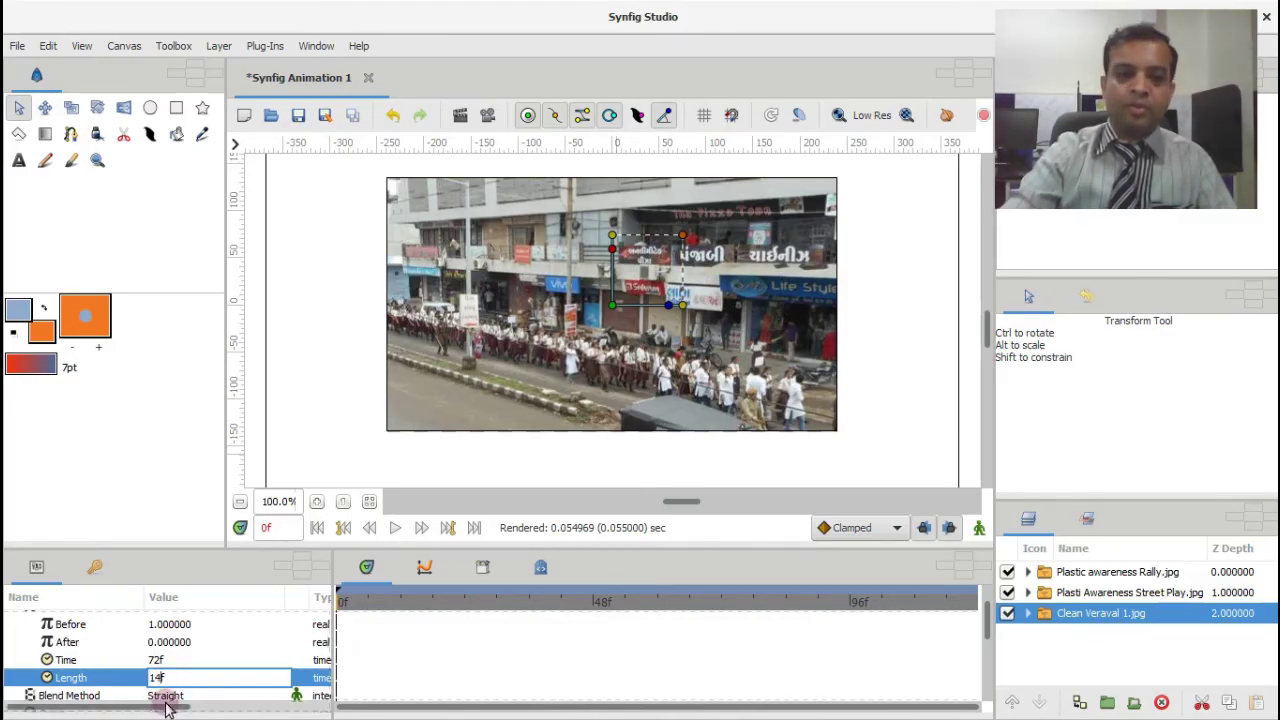
pyautogui.press('Return')
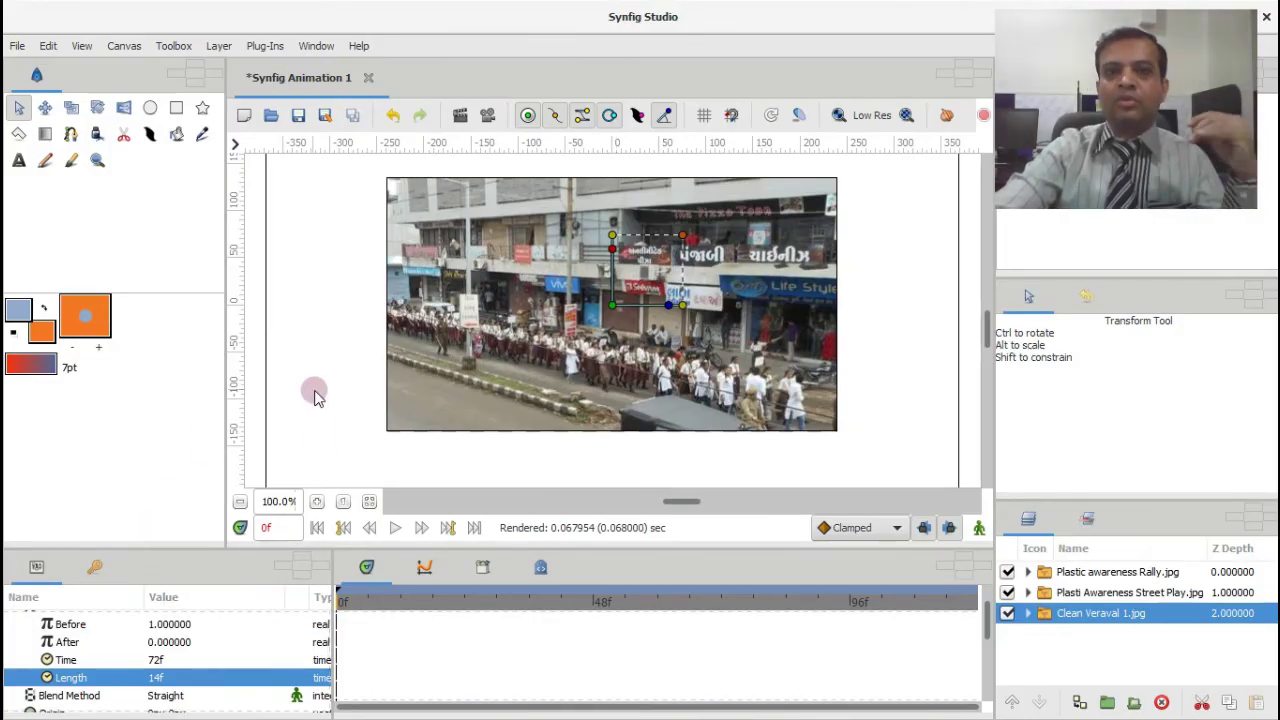
# Generate a preview of the slideshow animation, play it to check the picture fades, and close the preview
pyautogui.click(238, 145)
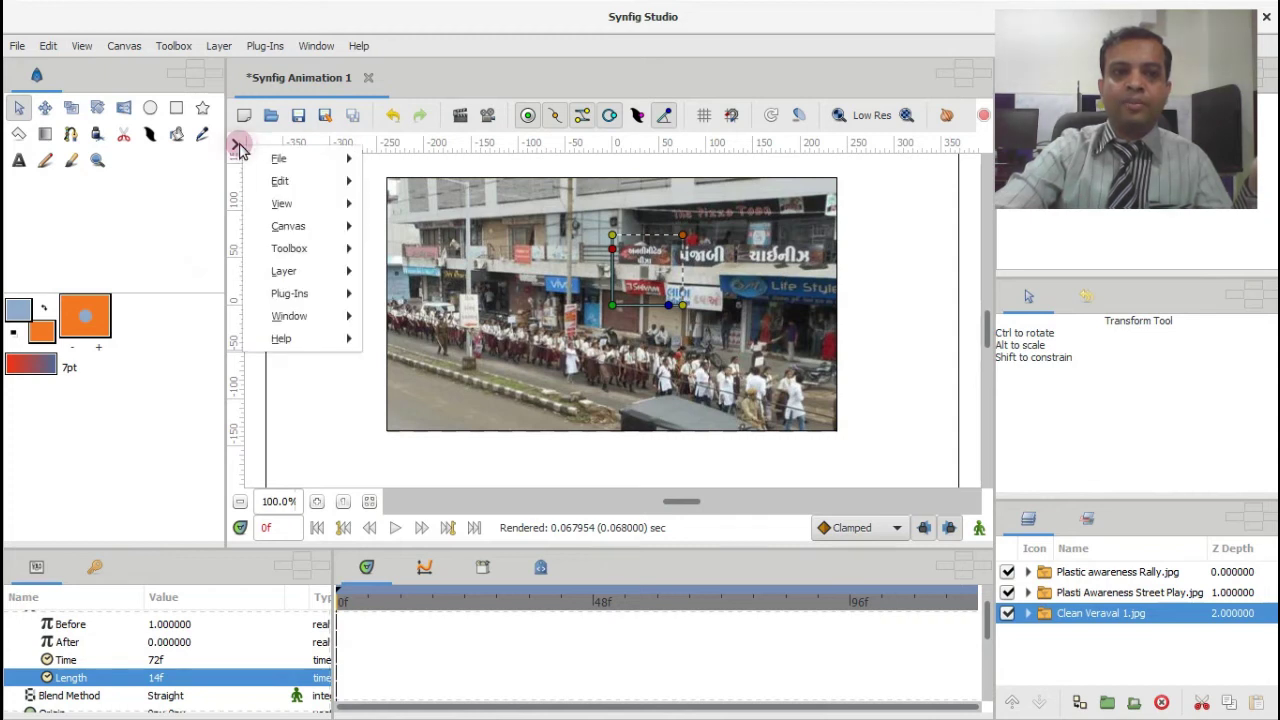
pyautogui.moveTo(257, 157)
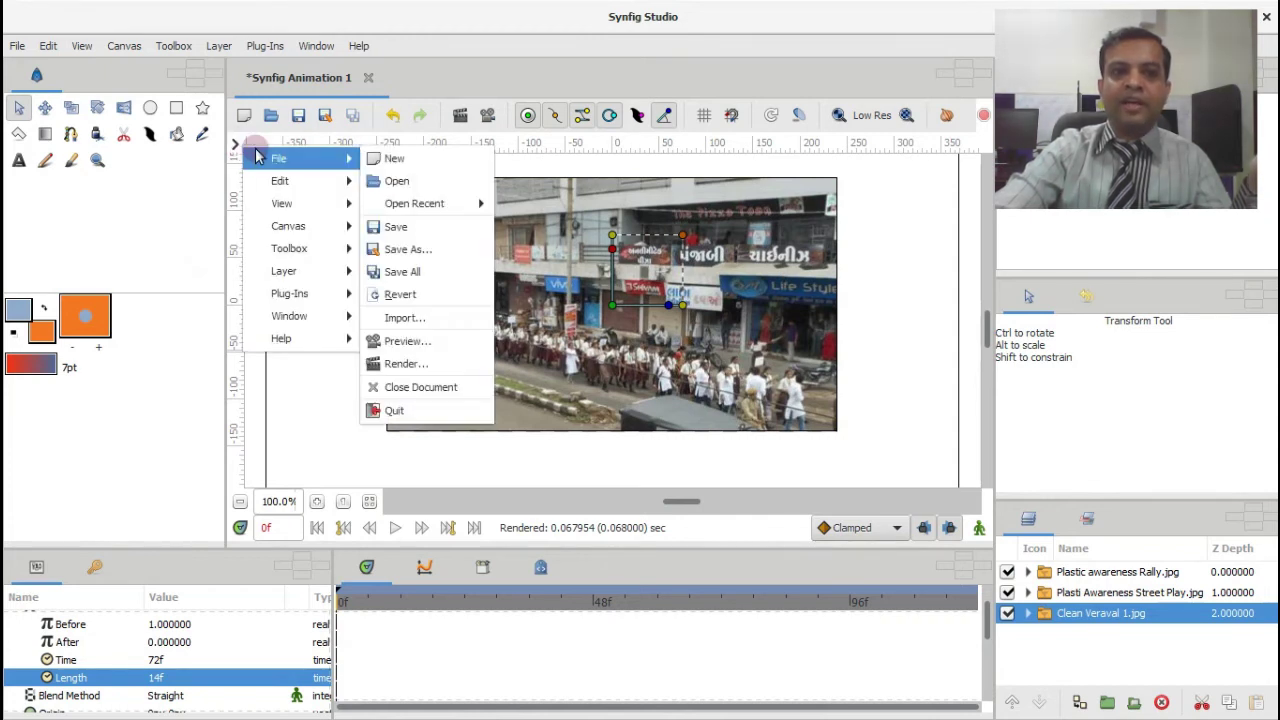
pyautogui.click(402, 341)
pyautogui.click(420, 370)
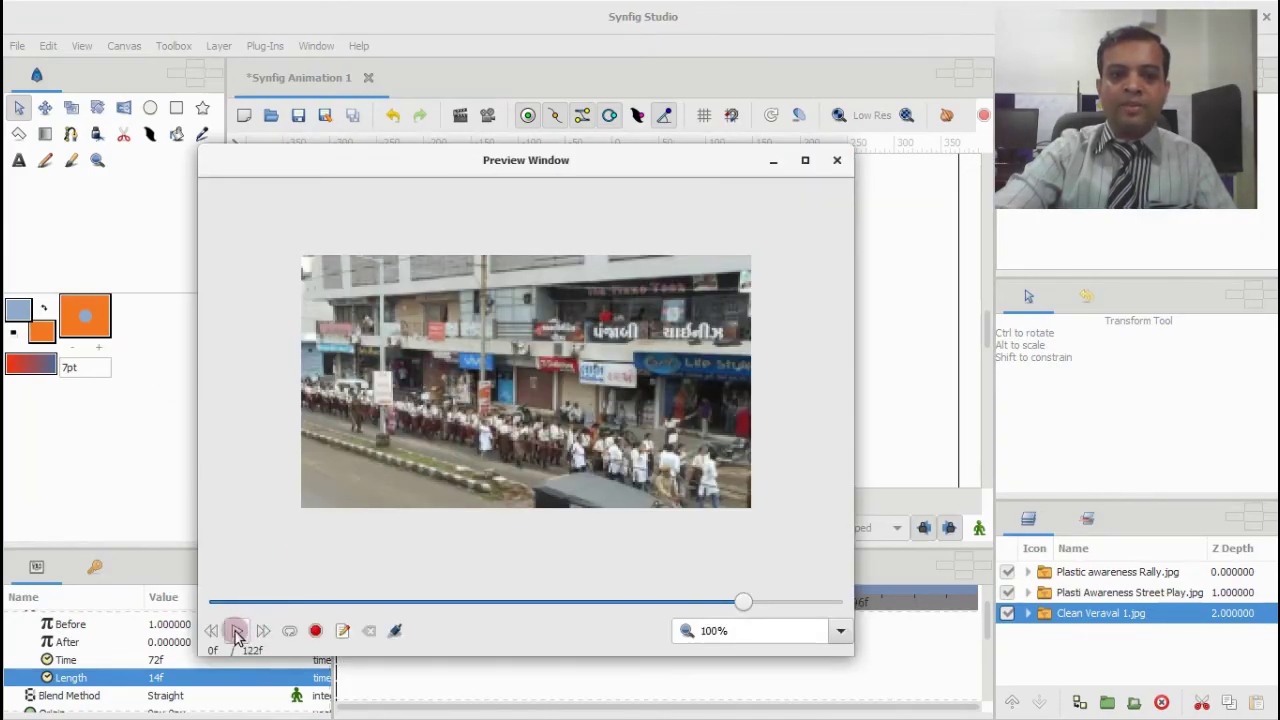
pyautogui.click(240, 633)
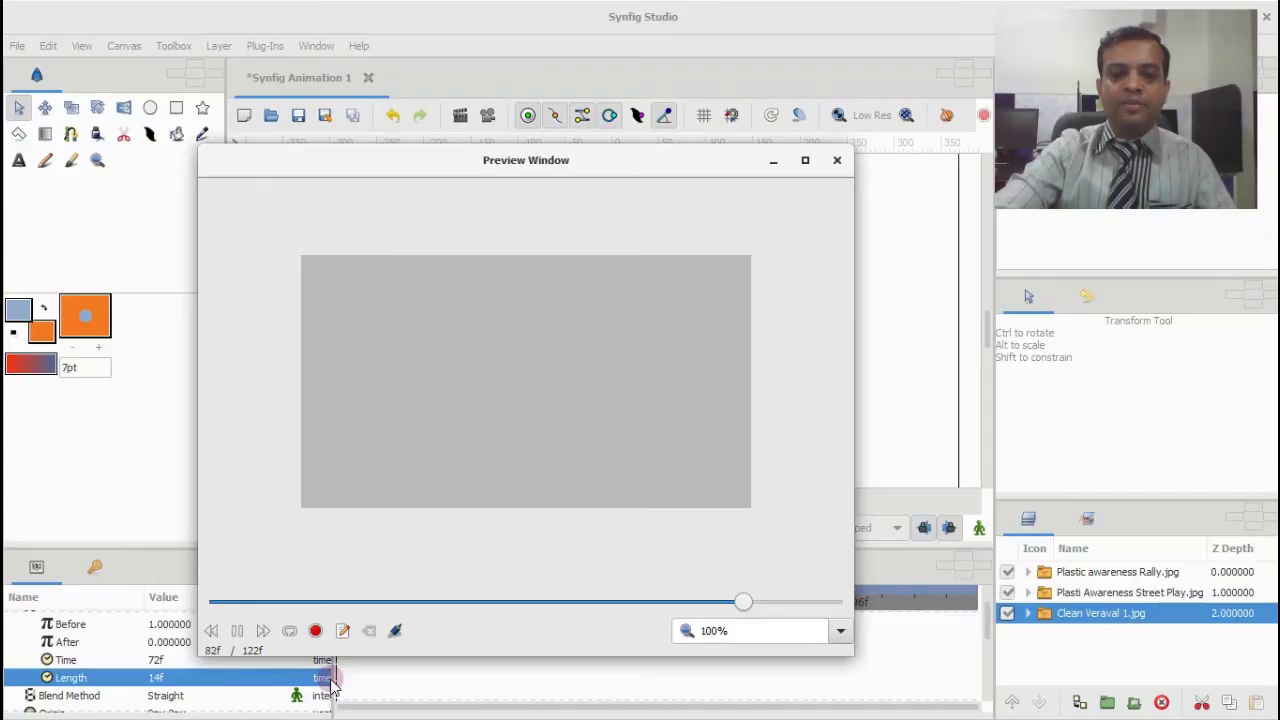
pyautogui.moveTo(503, 168); pyautogui.dragTo(628, 183)
pyautogui.click(839, 122)
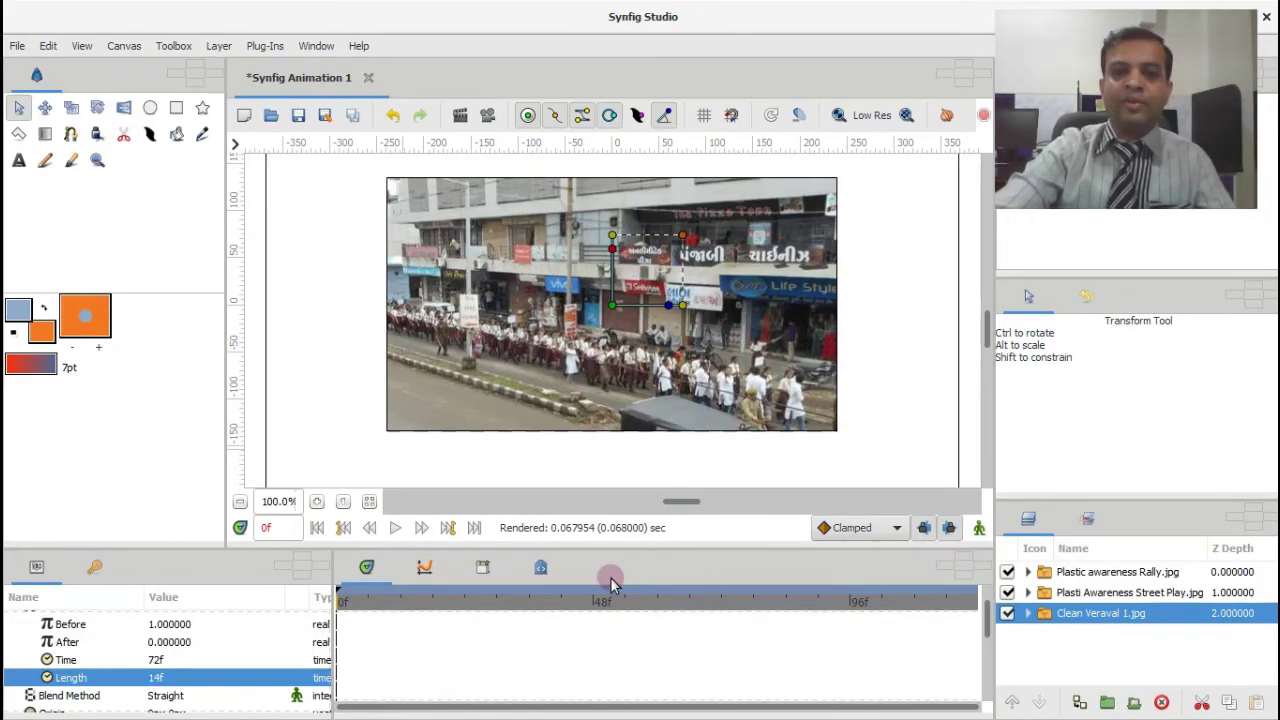
# Generate a preview of the slideshow animation with a custom end time of 92f
pyautogui.click(236, 145)
pyautogui.moveTo(276, 160)
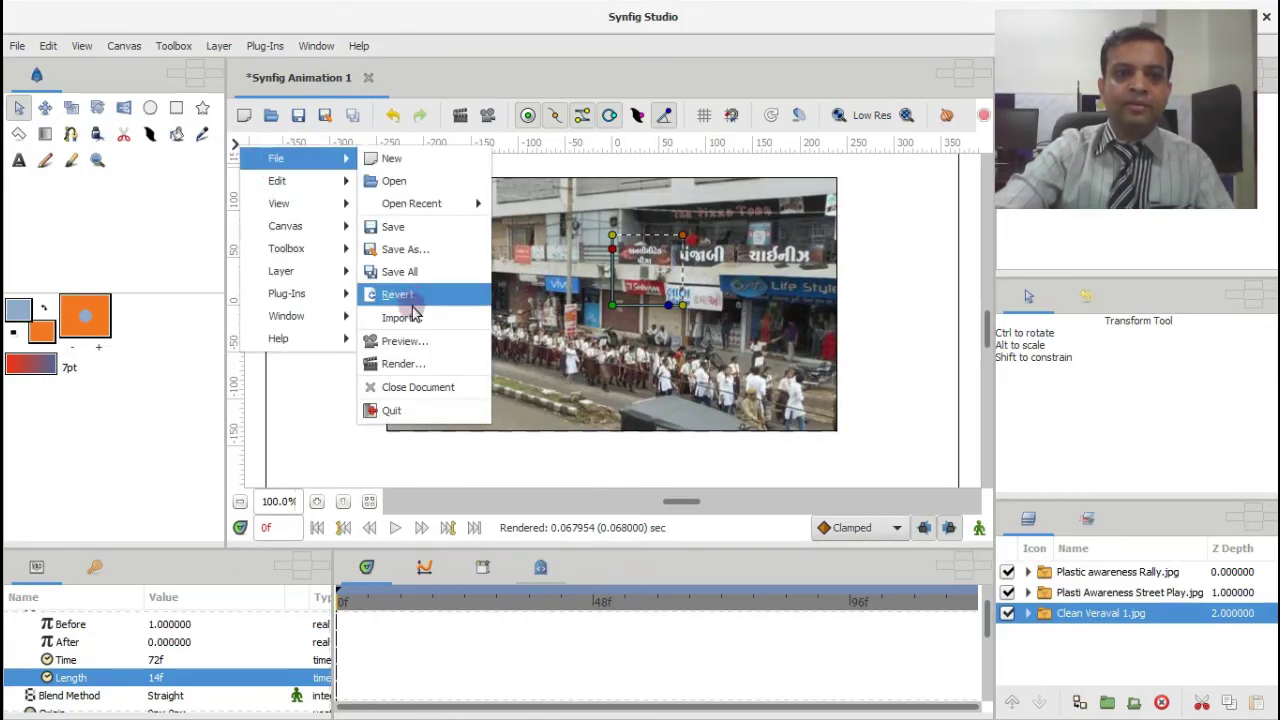
pyautogui.click(410, 341)
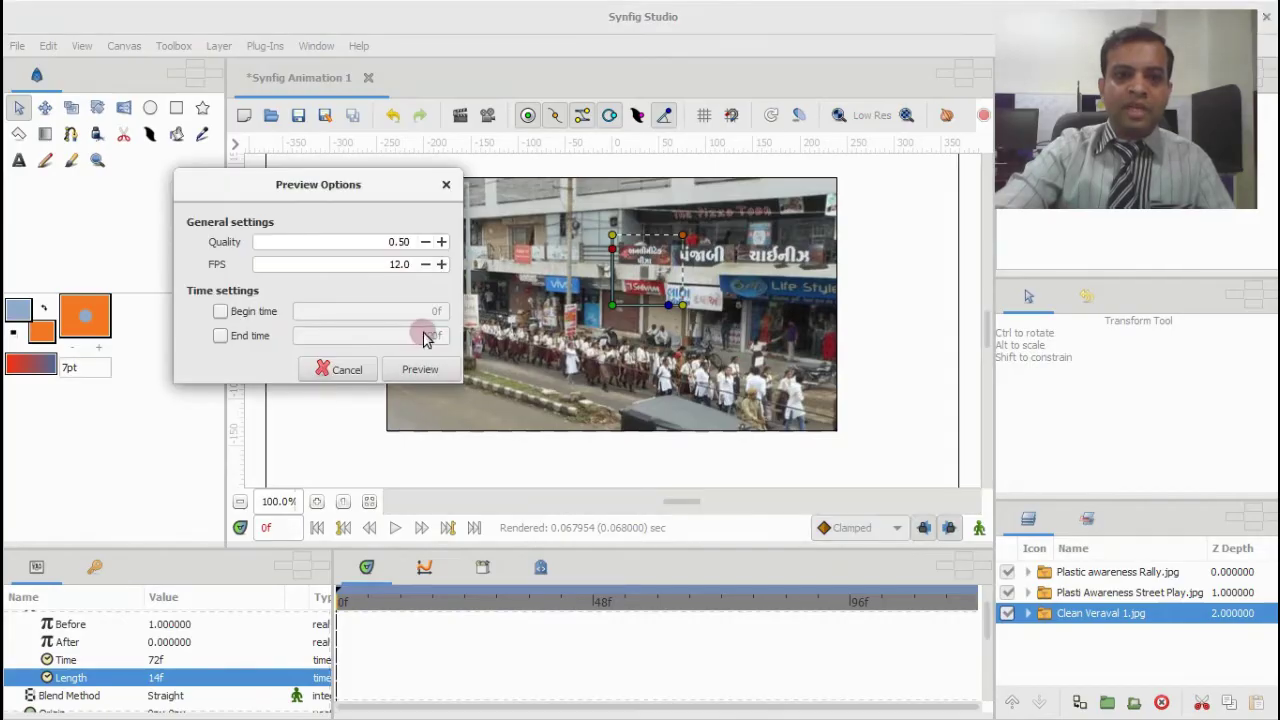
pyautogui.click(220, 335)
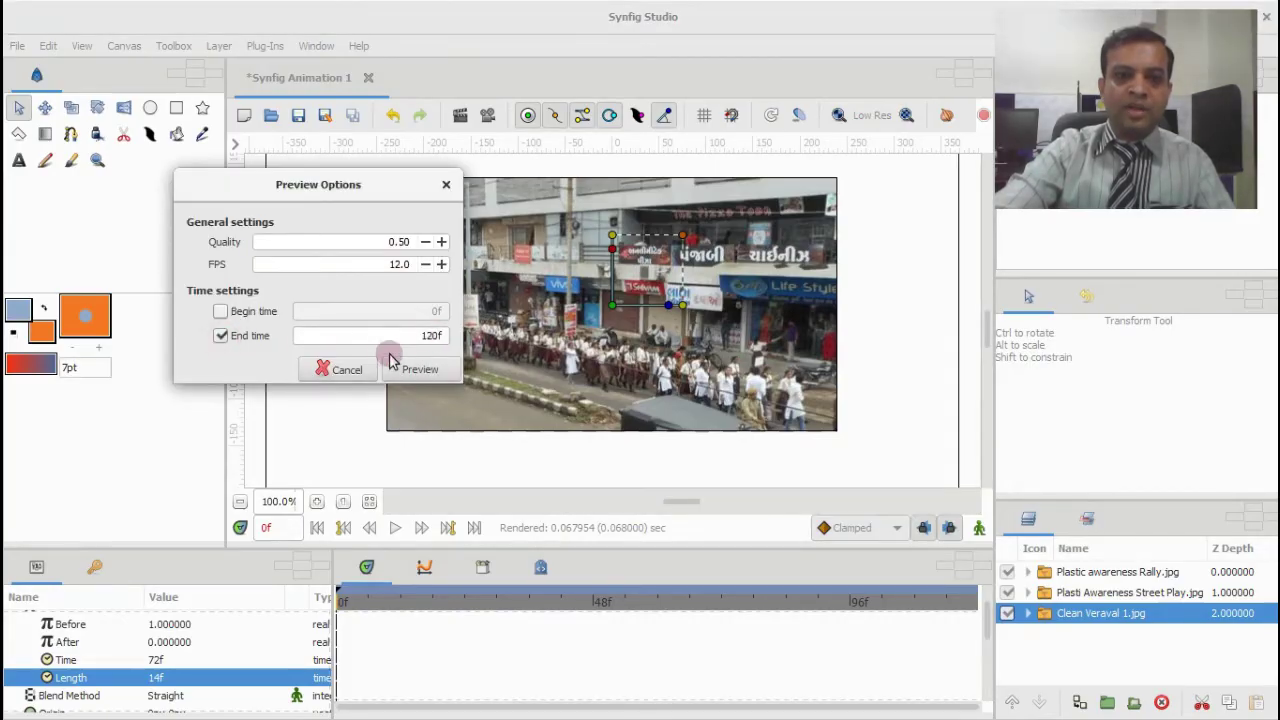
pyautogui.click(440, 337)
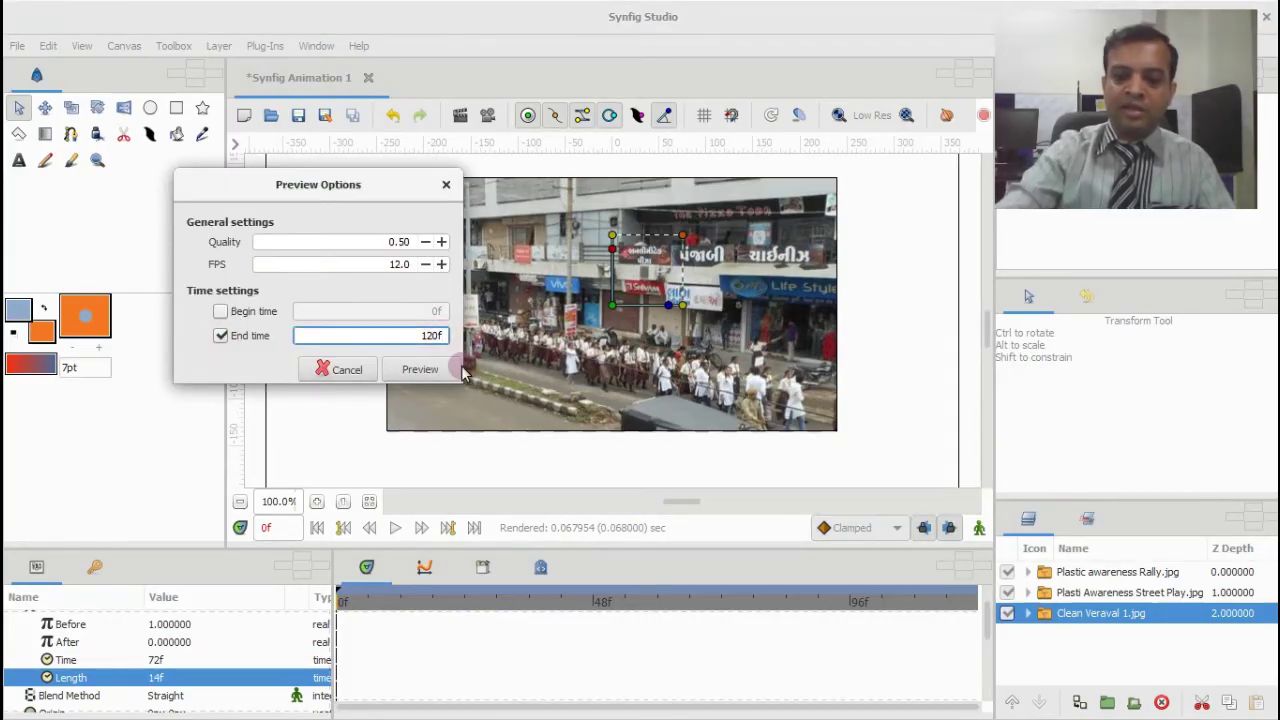
pyautogui.press('BackSpace')
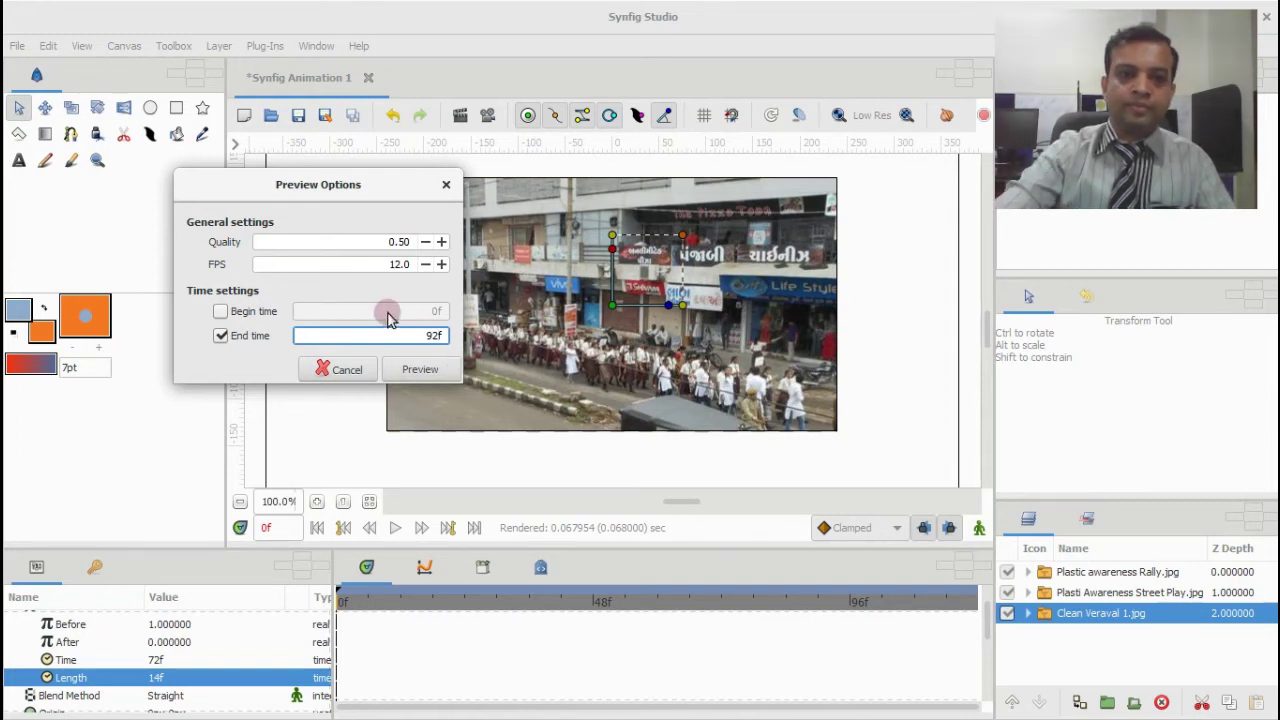
pyautogui.click(420, 368)
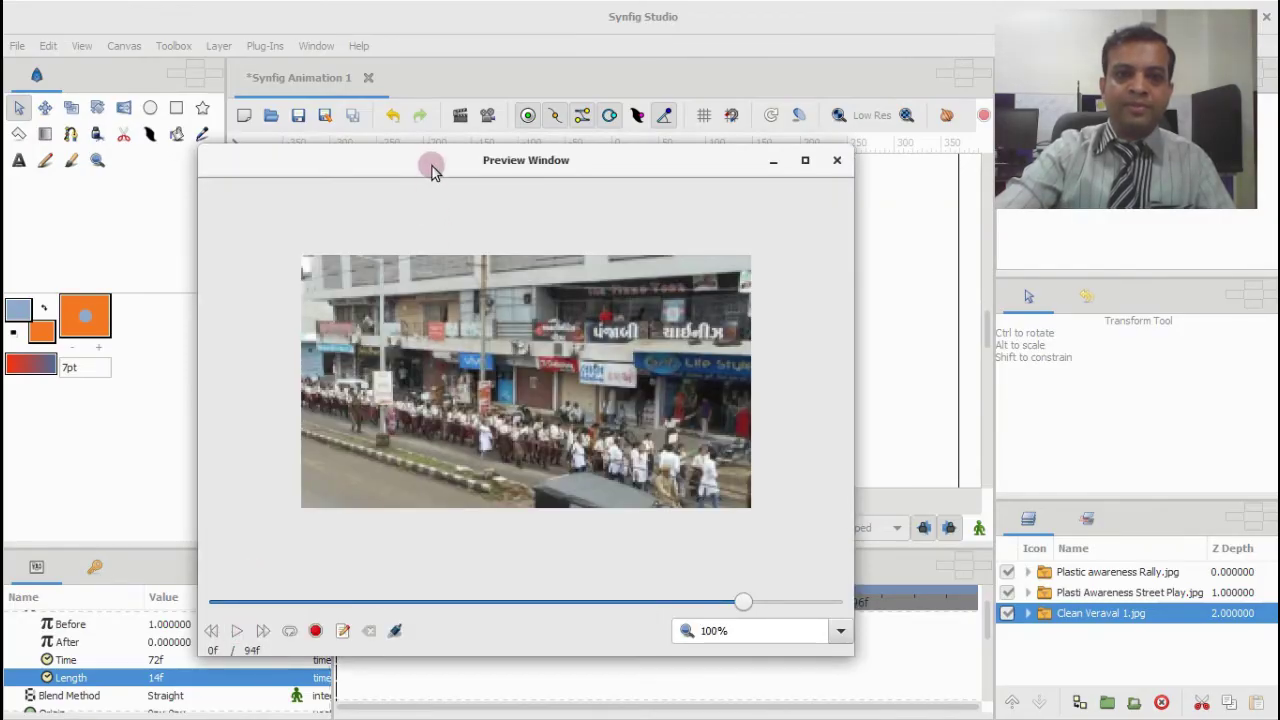
# Move the preview window clear of the timeline, play the slideshow repeatedly to check the fades, and close the preview
pyautogui.moveTo(430, 162); pyautogui.dragTo(433, 89)
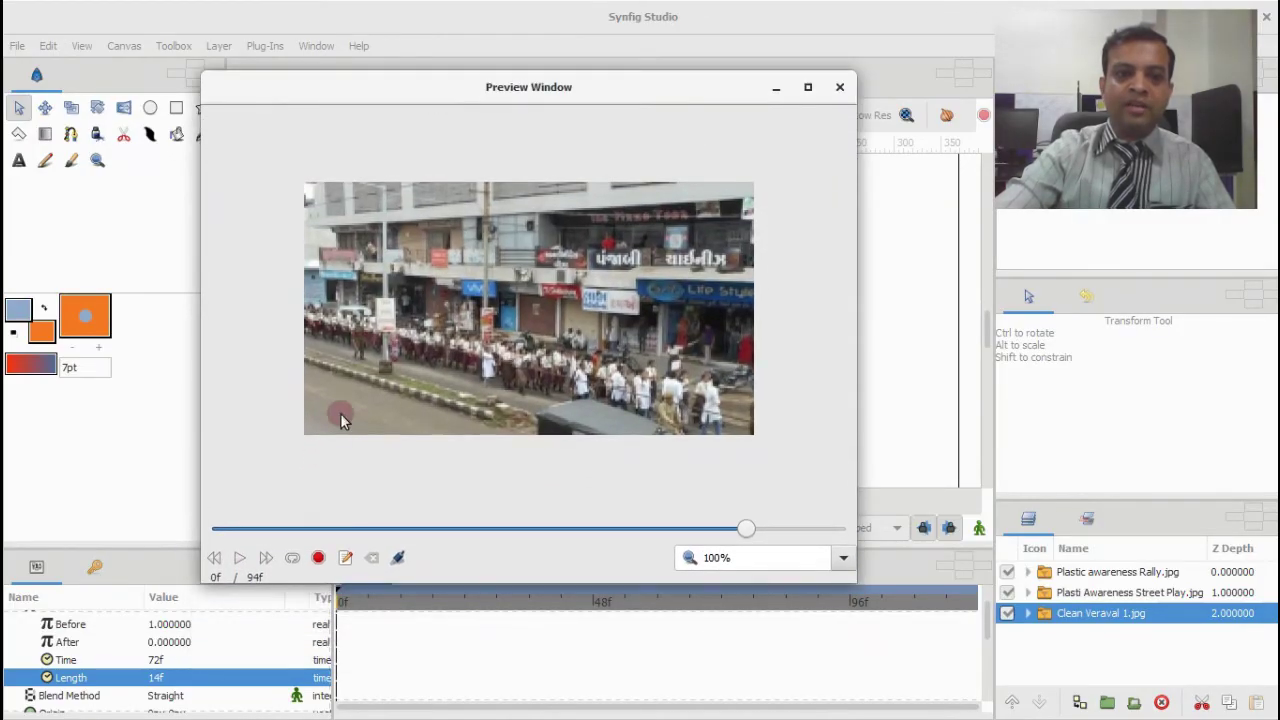
pyautogui.click(238, 560)
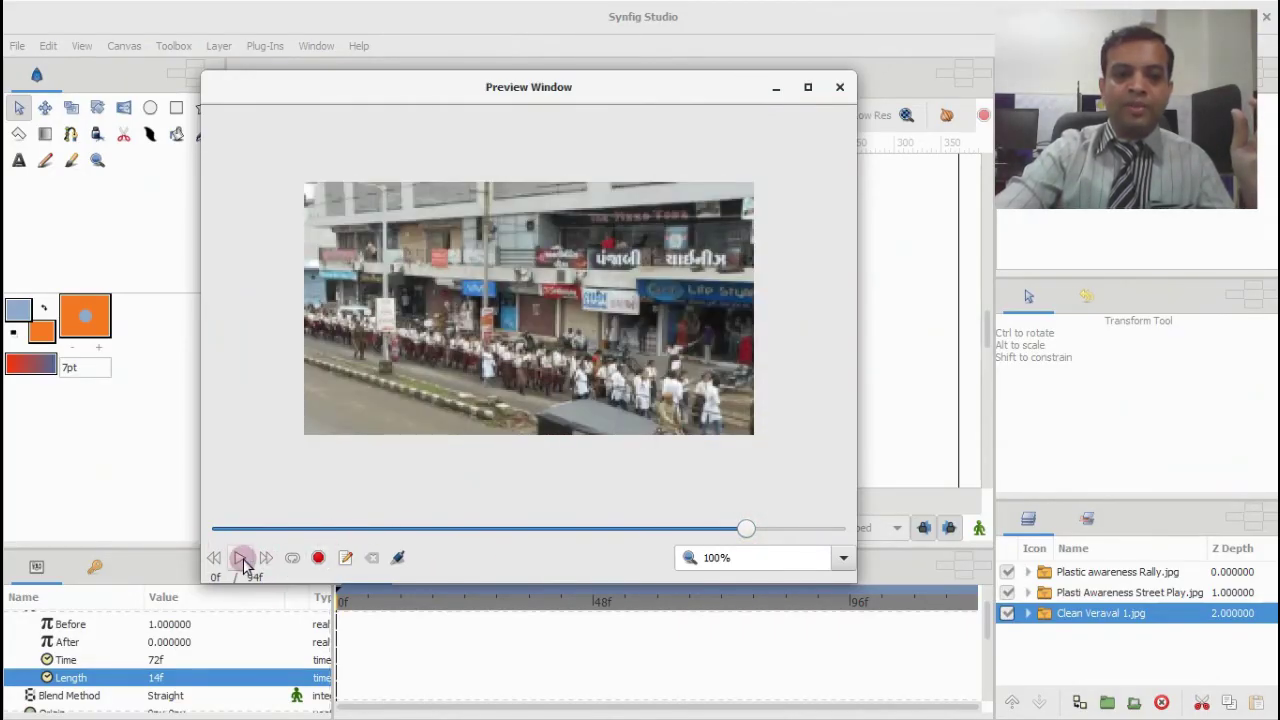
pyautogui.click(241, 562)
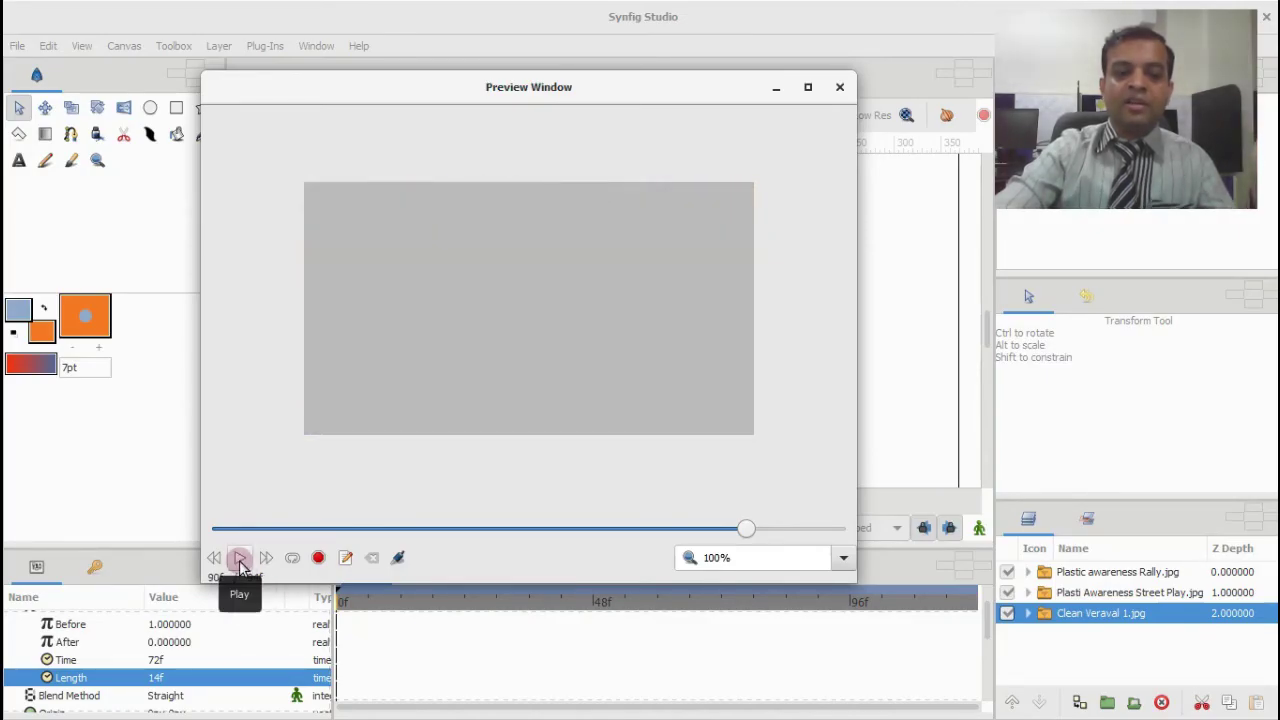
pyautogui.click(240, 559)
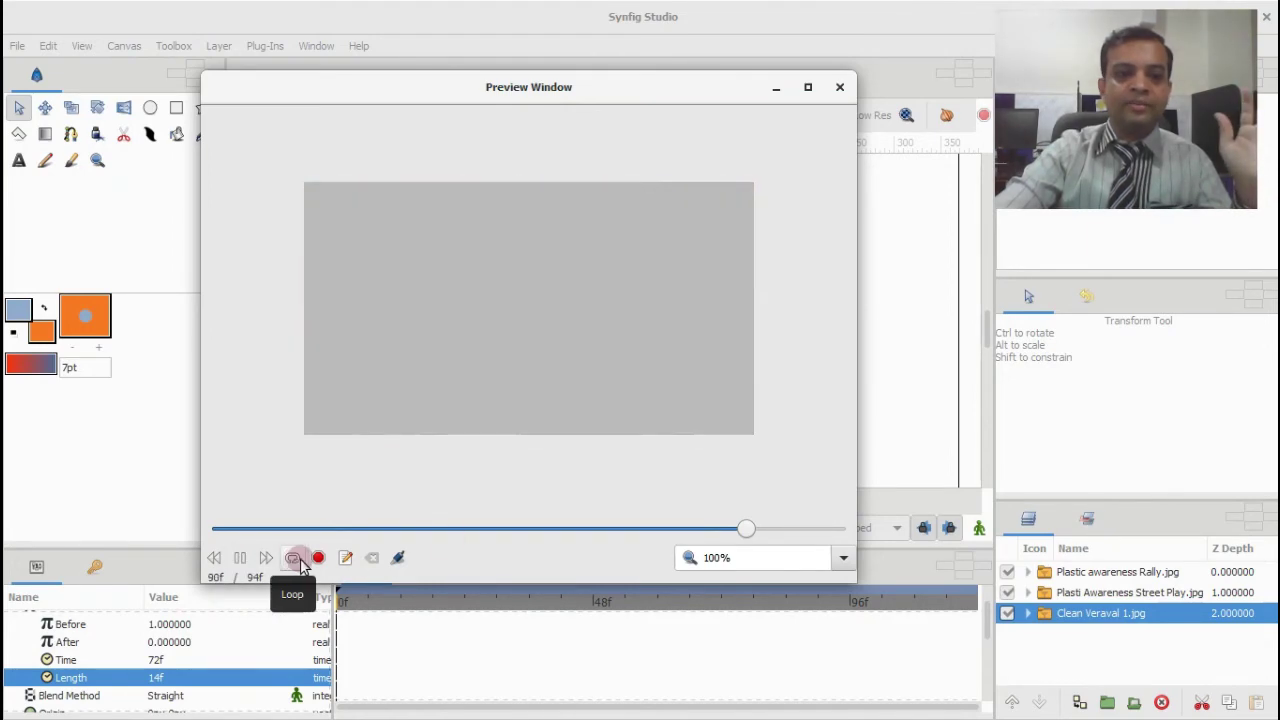
pyautogui.click(839, 87)
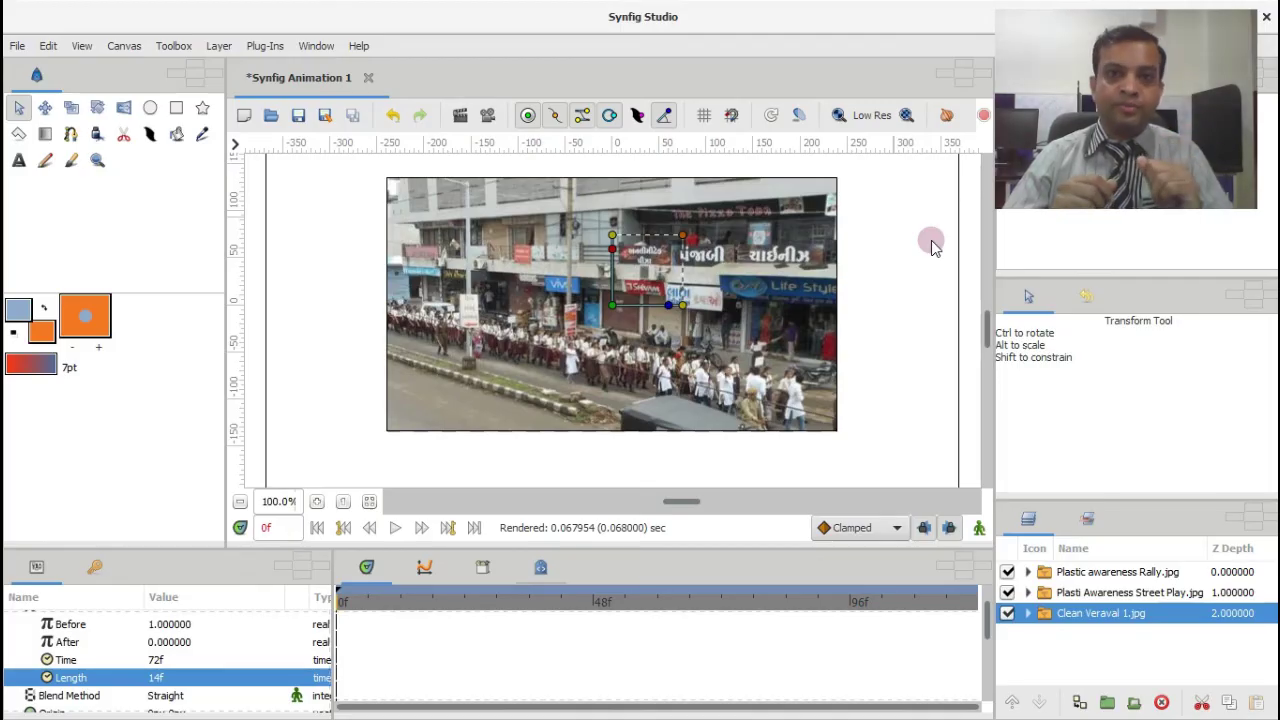
pyautogui.click(220, 677)
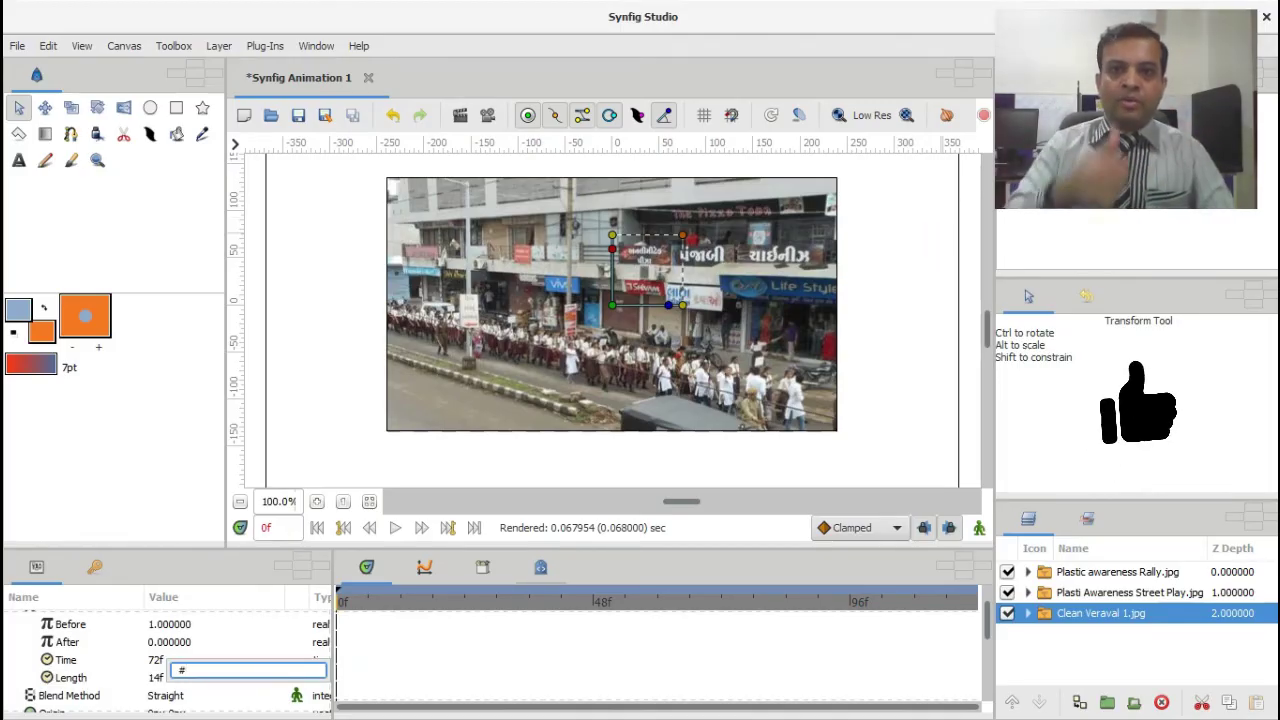
pyautogui.press('Return')
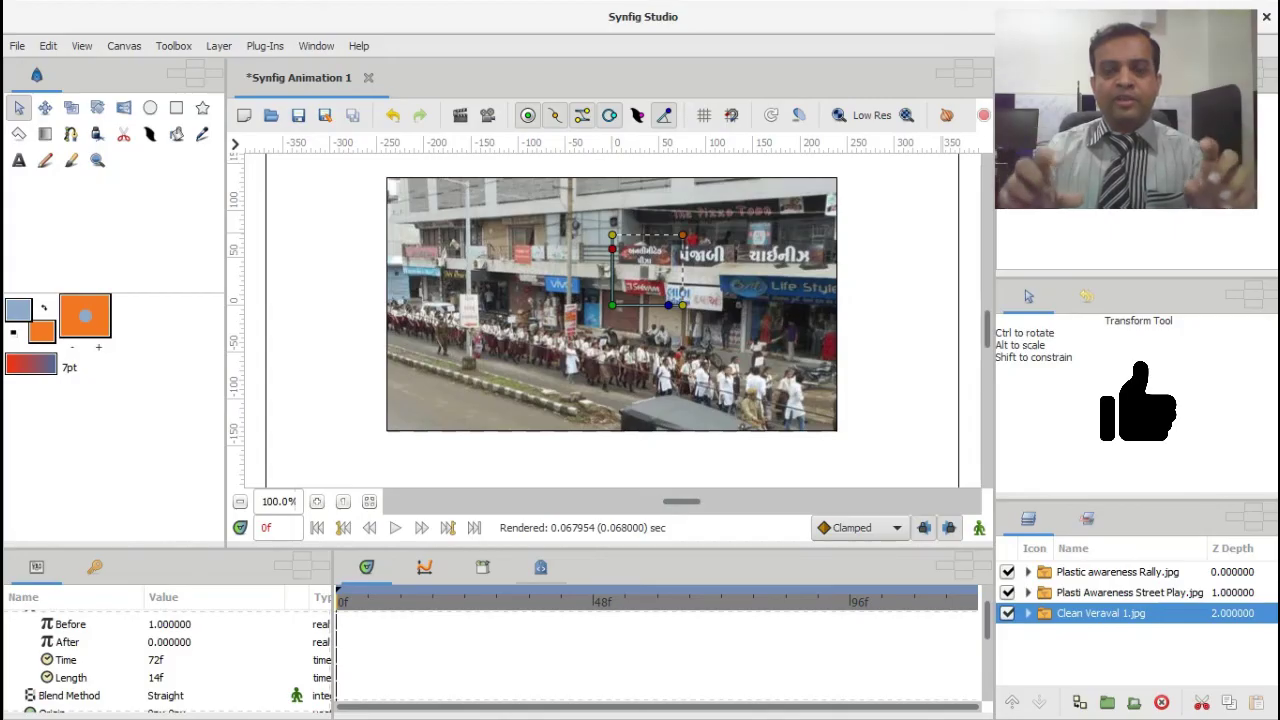